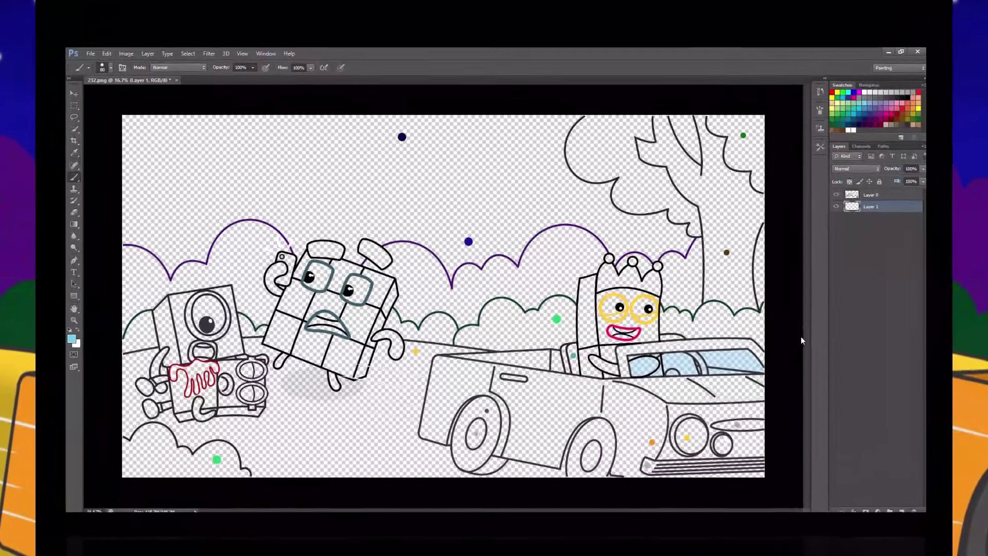
# Step: Paint white inside both of the crowned character's eyes around the pupils
pyautogui.click(781, 159)
pyautogui.scroll(6, 612, 347)
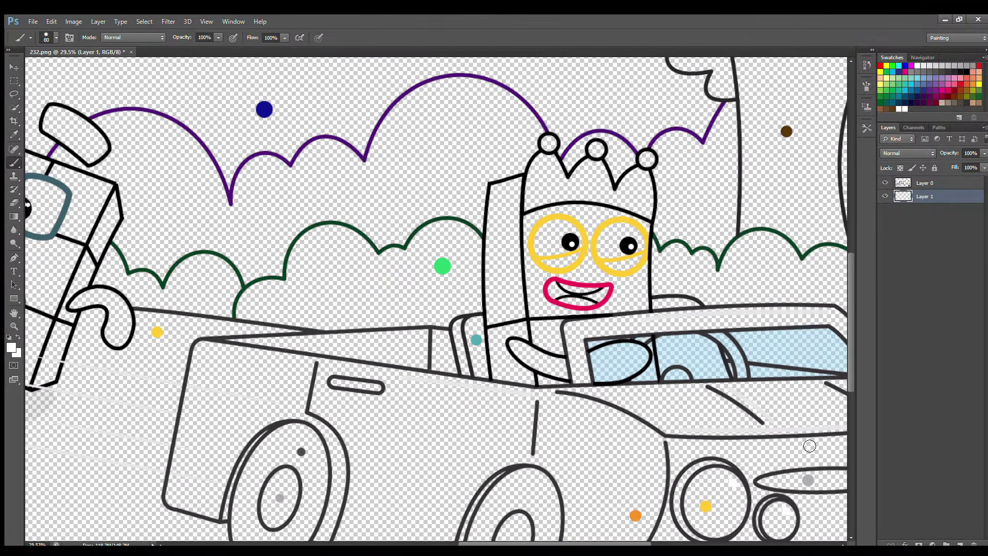
pyautogui.scroll(-3, 809, 446)
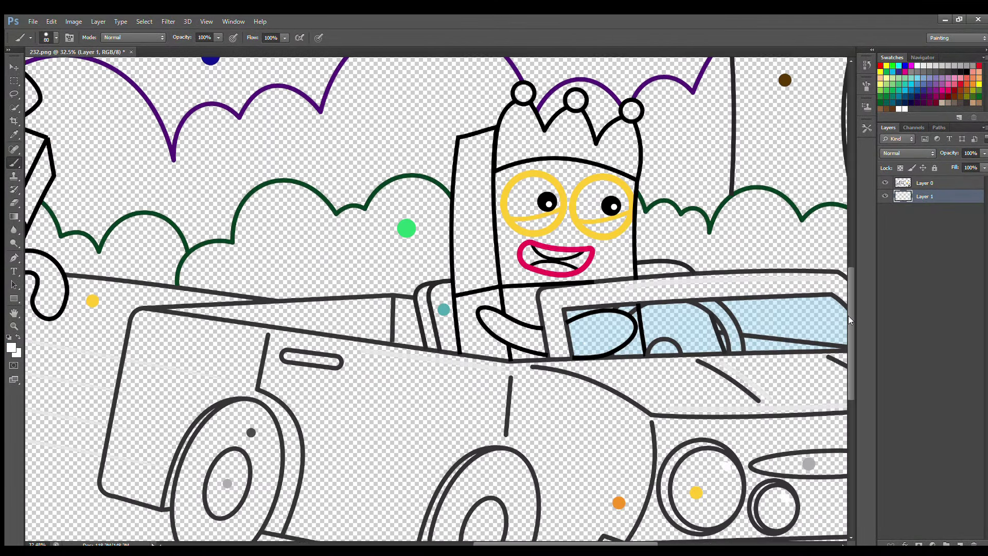
pyautogui.hscroll(2, 625, 512)
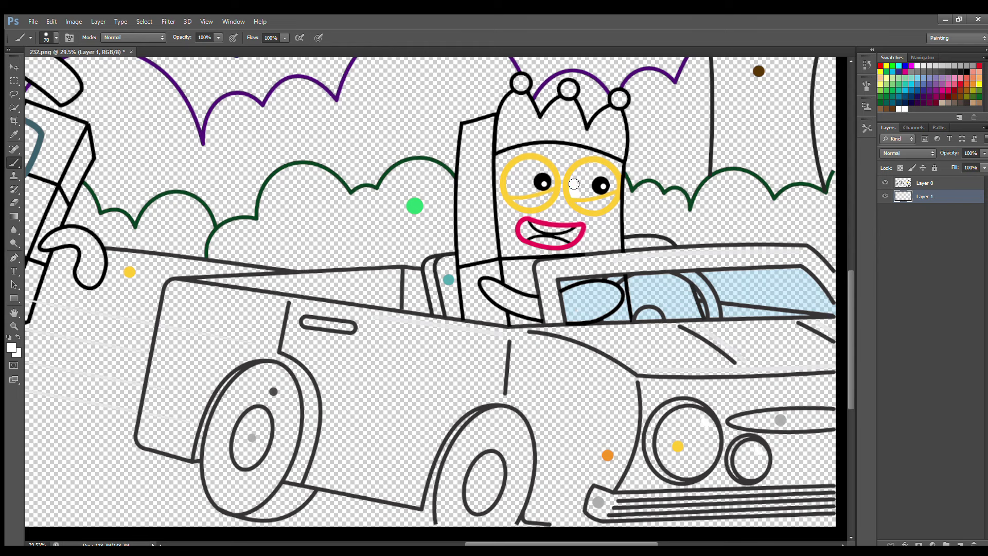
pyautogui.moveTo(573, 184)
pyautogui.mouseDown()
pyautogui.moveTo(610, 179)
pyautogui.moveTo(598, 185)
pyautogui.mouseUp()
pyautogui.moveTo(510, 181)
pyautogui.mouseDown()
pyautogui.moveTo(546, 187)
pyautogui.moveTo(530, 174)
pyautogui.mouseUp()
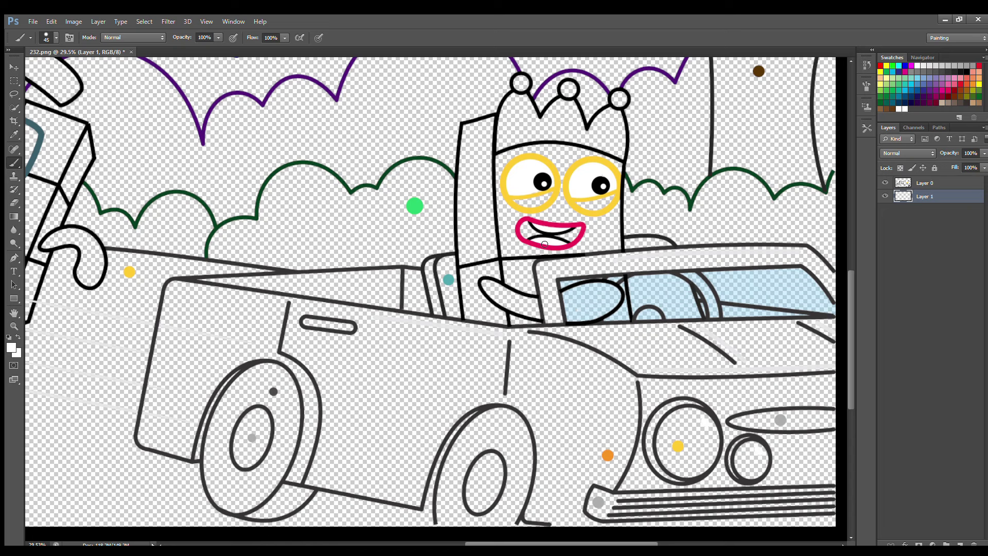
# Step: Add a new Layer 2 below Layer 1, then sample black from the artwork
pyautogui.click(959, 543)
pyautogui.moveTo(945, 197); pyautogui.dragTo(946, 218)
pyautogui.click(13, 135)
pyautogui.click(83, 185)
# Step: Sample yellow from the eye ring, then paint both wheel hubs grey on Layer 1
pyautogui.press('b')
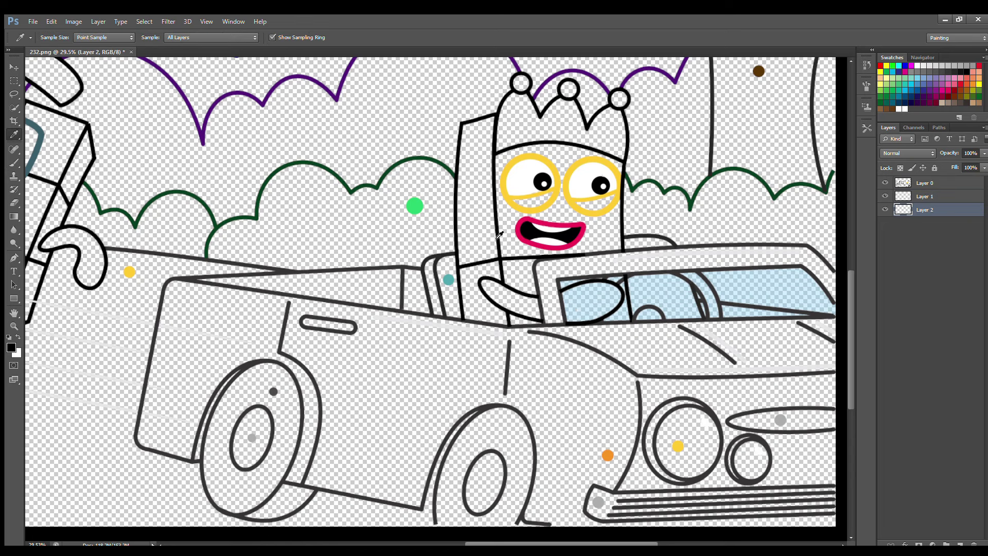
pyautogui.keyDown('alt'); pyautogui.click(513, 202); pyautogui.keyUp('alt')
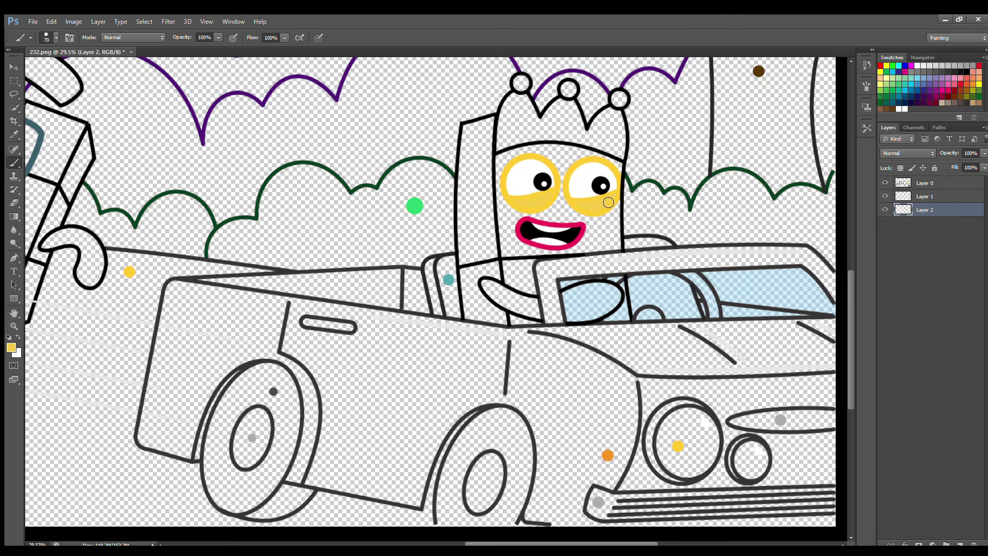
pyautogui.click(925, 196)
pyautogui.keyDown('alt'); pyautogui.click(252, 437); pyautogui.keyUp('alt')
pyautogui.moveTo(246, 417)
pyautogui.mouseDown()
pyautogui.moveTo(236, 433)
pyautogui.moveTo(254, 458)
pyautogui.moveTo(262, 415)
pyautogui.moveTo(253, 446)
pyautogui.mouseUp()
pyautogui.moveTo(481, 463)
pyautogui.mouseDown()
pyautogui.moveTo(471, 495)
pyautogui.moveTo(483, 507)
pyautogui.moveTo(497, 461)
pyautogui.moveTo(479, 484)
pyautogui.mouseUp()
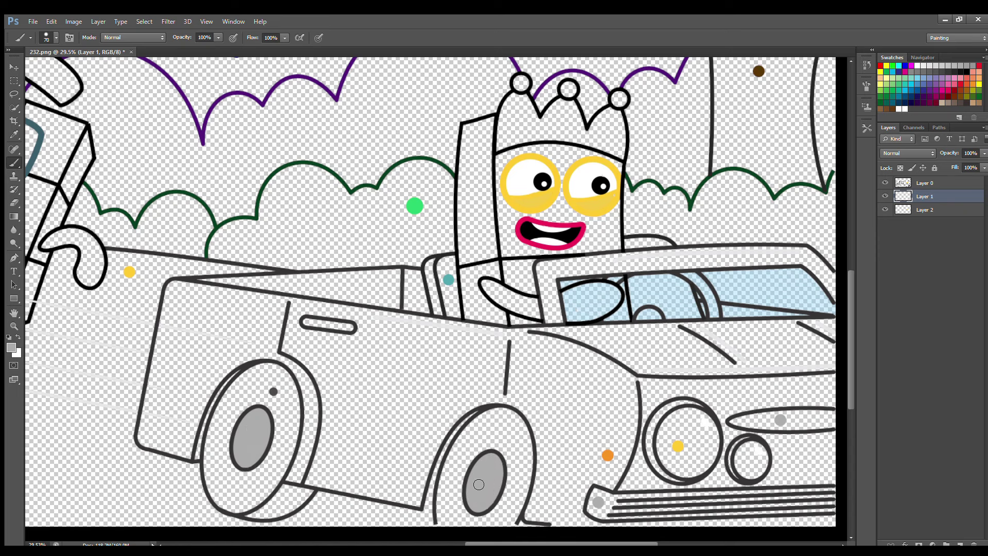
# Step: Fill the large and small headlights yellow
pyautogui.keyDown('alt'); pyautogui.click(678, 446); pyautogui.keyUp('alt')
pyautogui.moveTo(686, 412)
pyautogui.mouseDown()
pyautogui.moveTo(668, 428)
pyautogui.moveTo(667, 461)
pyautogui.moveTo(700, 471)
pyautogui.moveTo(712, 459)
pyautogui.moveTo(705, 415)
pyautogui.moveTo(691, 406)
pyautogui.moveTo(655, 427)
pyautogui.moveTo(660, 463)
pyautogui.moveTo(674, 476)
pyautogui.moveTo(658, 432)
pyautogui.moveTo(708, 440)
pyautogui.moveTo(691, 462)
pyautogui.mouseUp()
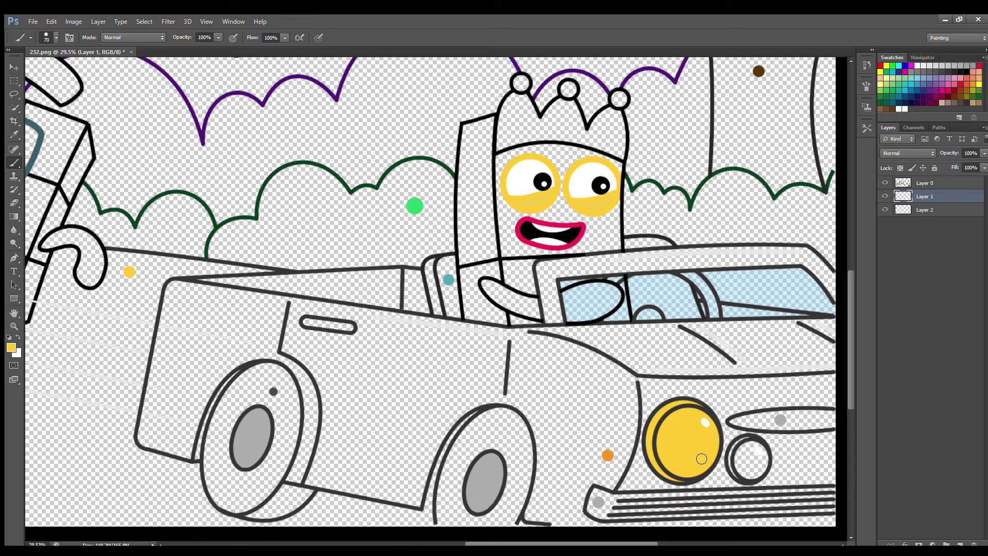
pyautogui.moveTo(745, 449)
pyautogui.mouseDown()
pyautogui.moveTo(742, 472)
pyautogui.moveTo(763, 464)
pyautogui.mouseUp()
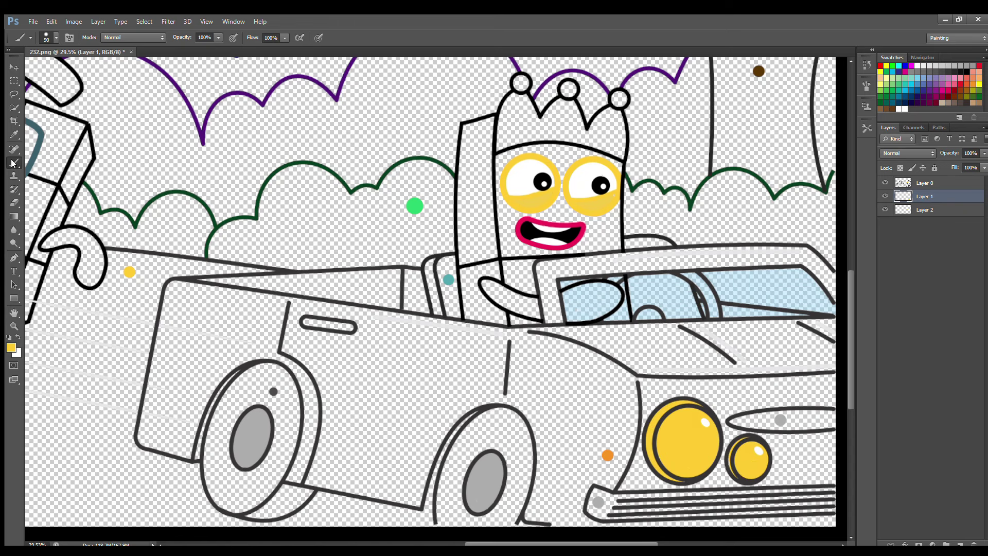
# Step: Paint the grille oval and bumper stripes grey with a 70 px brush
pyautogui.click(14, 135)
pyautogui.click(252, 437)
pyautogui.click(14, 163)
pyautogui.press('[')
pyautogui.press('[')
pyautogui.moveTo(734, 422)
pyautogui.mouseDown()
pyautogui.moveTo(831, 417)
pyautogui.moveTo(832, 427)
pyautogui.moveTo(775, 428)
pyautogui.moveTo(819, 425)
pyautogui.mouseUp()
pyautogui.moveTo(594, 510)
pyautogui.mouseDown()
pyautogui.moveTo(814, 510)
pyautogui.moveTo(837, 495)
pyautogui.moveTo(602, 496)
pyautogui.moveTo(781, 505)
pyautogui.mouseUp()
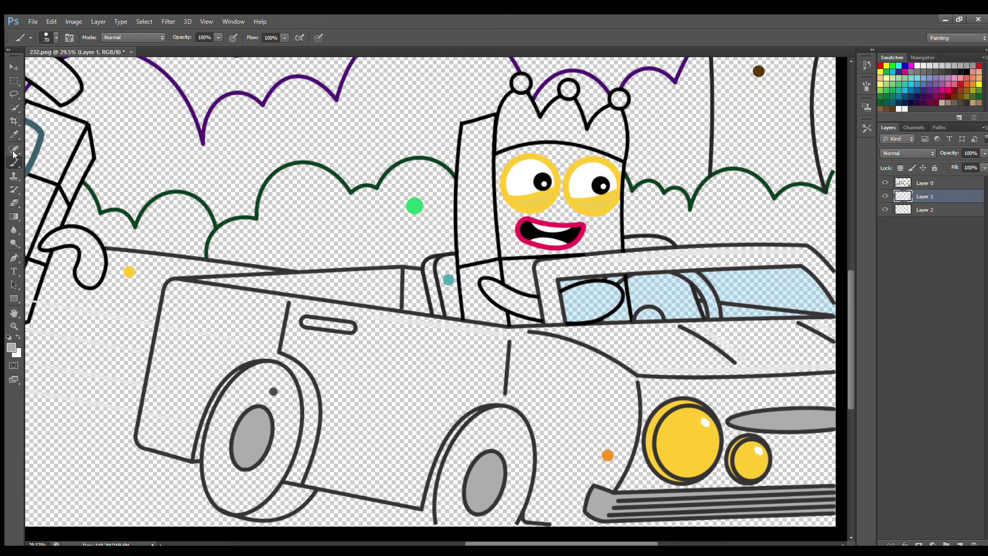
# Step: On Layer 2, paint both tyres dark grey with a 90 px brush
pyautogui.click(933, 210)
pyautogui.press('i')
pyautogui.click(273, 392)
pyautogui.press('b')
pyautogui.press(']')
pyautogui.press(']')
pyautogui.moveTo(247, 377)
pyautogui.mouseDown()
pyautogui.moveTo(217, 432)
pyautogui.moveTo(224, 505)
pyautogui.moveTo(255, 505)
pyautogui.moveTo(281, 477)
pyautogui.moveTo(296, 397)
pyautogui.moveTo(276, 373)
pyautogui.moveTo(260, 375)
pyautogui.moveTo(227, 482)
pyautogui.moveTo(283, 424)
pyautogui.moveTo(248, 410)
pyautogui.moveTo(266, 448)
pyautogui.moveTo(245, 486)
pyautogui.mouseUp()
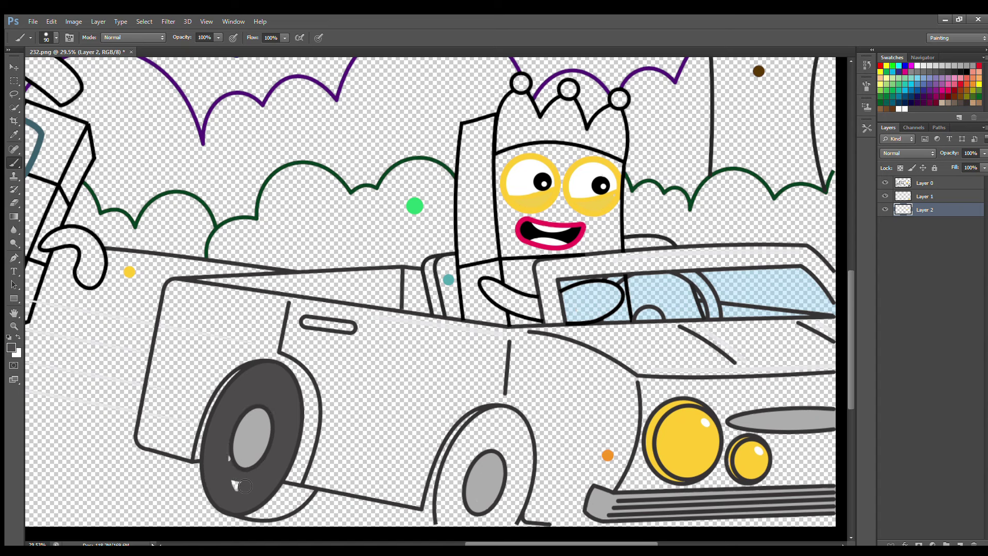
pyautogui.moveTo(485, 420)
pyautogui.mouseDown()
pyautogui.moveTo(448, 482)
pyautogui.moveTo(446, 528)
pyautogui.moveTo(519, 519)
pyautogui.moveTo(526, 436)
pyautogui.moveTo(487, 421)
pyautogui.moveTo(455, 500)
pyautogui.moveTo(509, 424)
pyautogui.moveTo(470, 517)
pyautogui.moveTo(502, 441)
pyautogui.mouseUp()
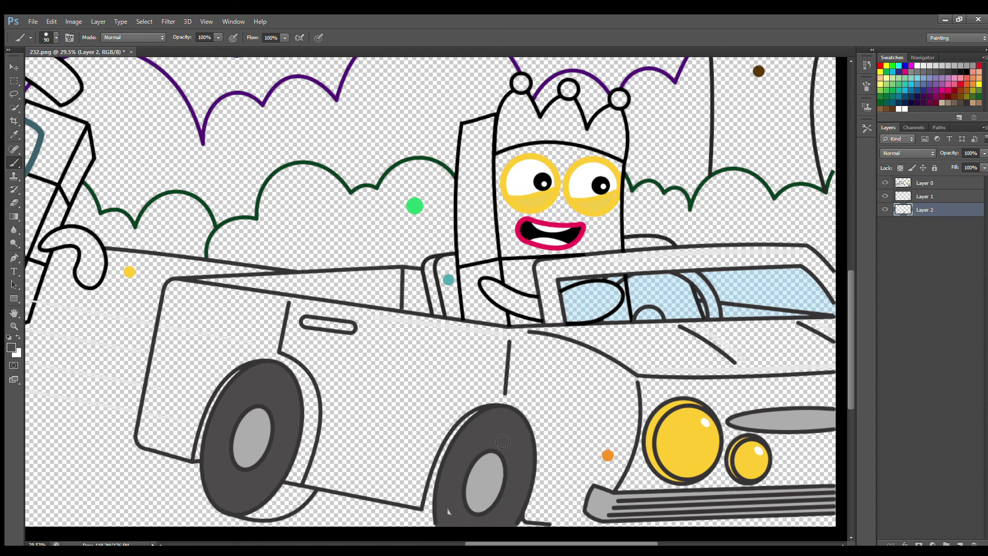
# Step: Add Layer 3 below Layer 2 and paint a shadow under the rear wheel
pyautogui.click(960, 543)
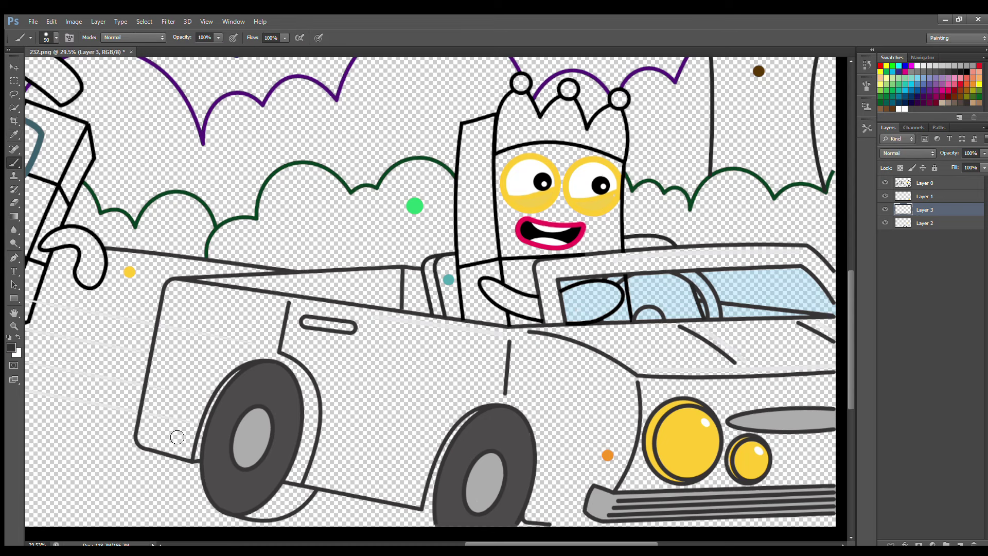
pyautogui.hotkey('ctrl', '[')
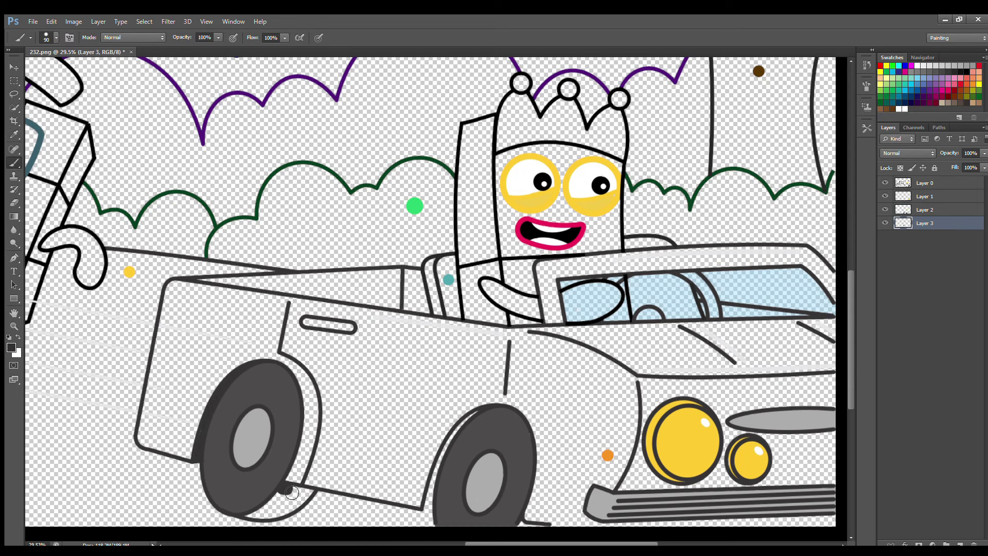
pyautogui.moveTo(292, 492)
pyautogui.mouseDown()
pyautogui.moveTo(271, 515)
pyautogui.moveTo(279, 502)
pyautogui.mouseUp()
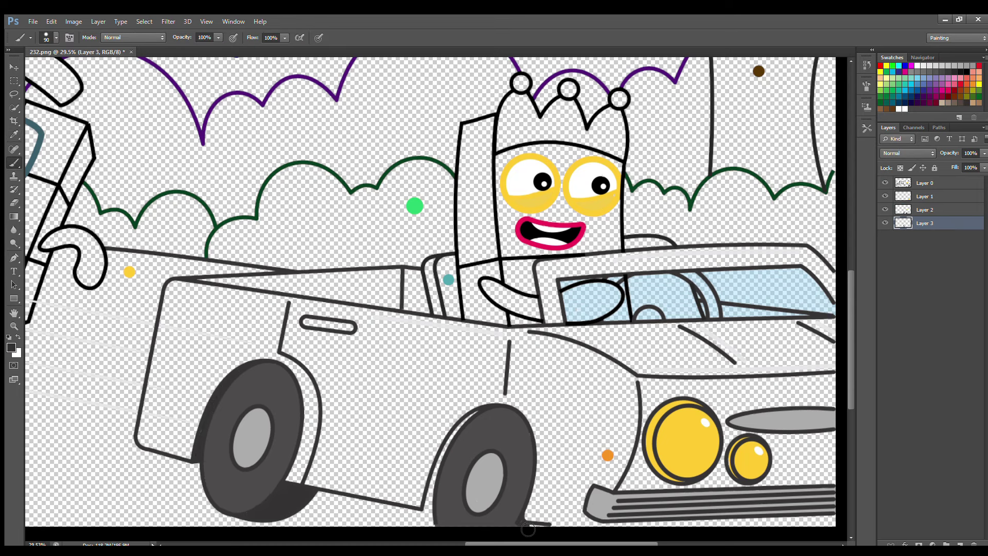
# Step: Back on Layer 2, fill the door handle dark grey with a 60 px brush
pyautogui.hotkey('alt', ']')
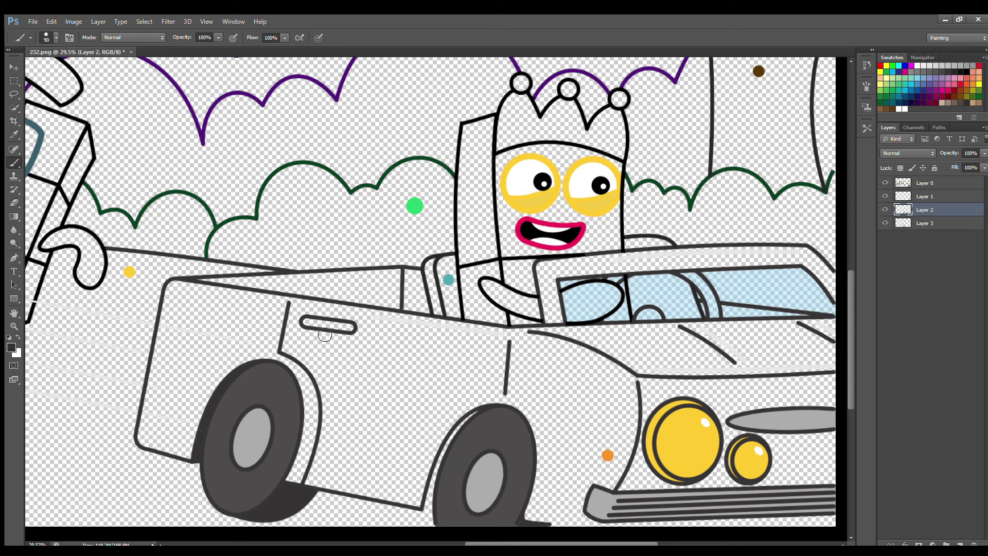
pyautogui.press('[')
pyautogui.moveTo(314, 323); pyautogui.dragTo(345, 326)
# Step: Add a new Layer 4 and sample colours from the orange dot and the wheel
pyautogui.click(960, 545)
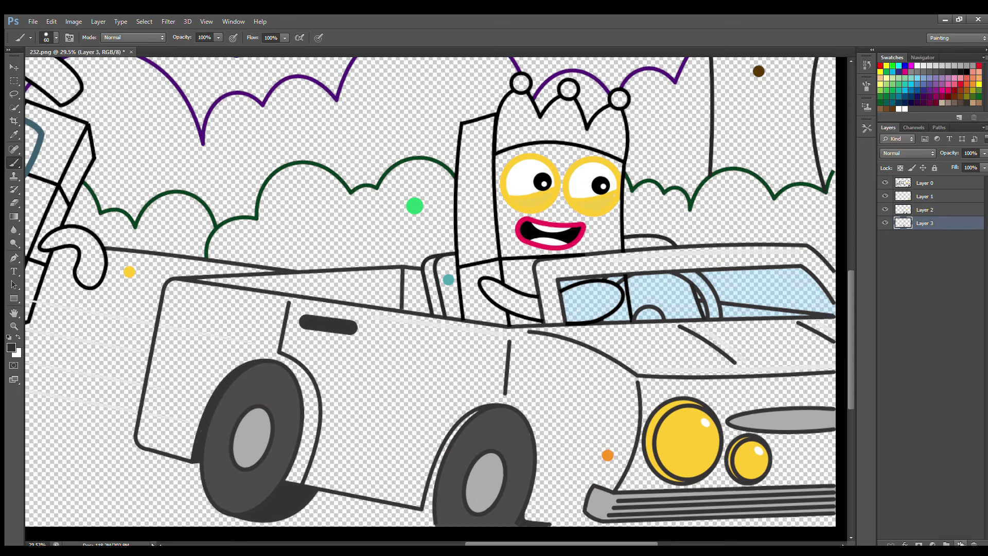
pyautogui.press('i')
pyautogui.click(607, 455)
pyautogui.click(917, 227)
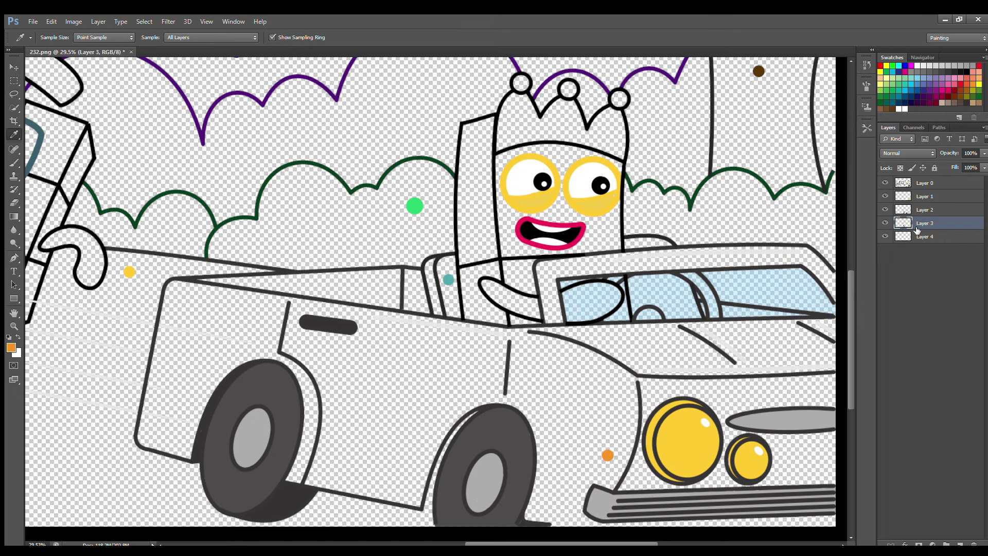
pyautogui.click(227, 382)
# Step: On Layer 4, paint the car body, hood and windshield frame orange using 125–250 px brushes
pyautogui.press('b')
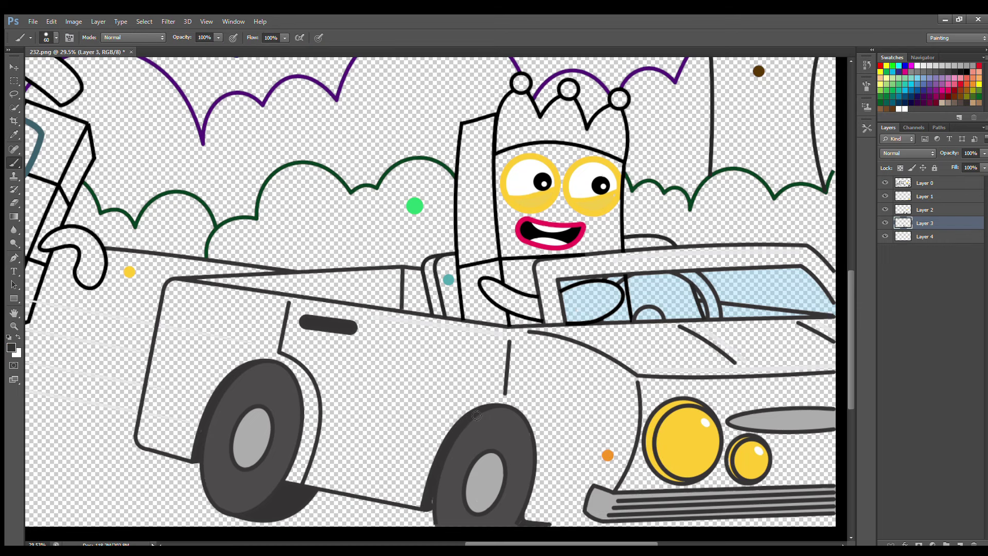
pyautogui.click(915, 236)
pyautogui.click(14, 135)
pyautogui.click(607, 455)
pyautogui.click(14, 163)
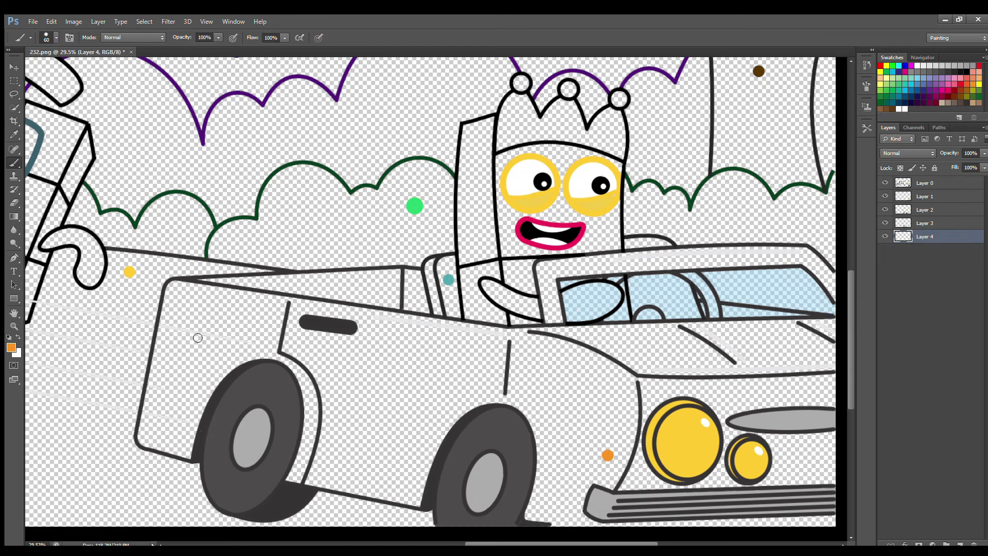
pyautogui.press(']')
pyautogui.press(']')
pyautogui.press(']')
pyautogui.press(']')
pyautogui.press(']')
pyautogui.moveTo(175, 289)
pyautogui.mouseDown()
pyautogui.moveTo(152, 431)
pyautogui.moveTo(175, 449)
pyautogui.moveTo(391, 497)
pyautogui.moveTo(573, 514)
pyautogui.moveTo(540, 520)
pyautogui.moveTo(839, 524)
pyautogui.moveTo(838, 337)
pyautogui.moveTo(824, 331)
pyautogui.moveTo(505, 342)
pyautogui.moveTo(189, 295)
pyautogui.moveTo(397, 325)
pyautogui.mouseUp()
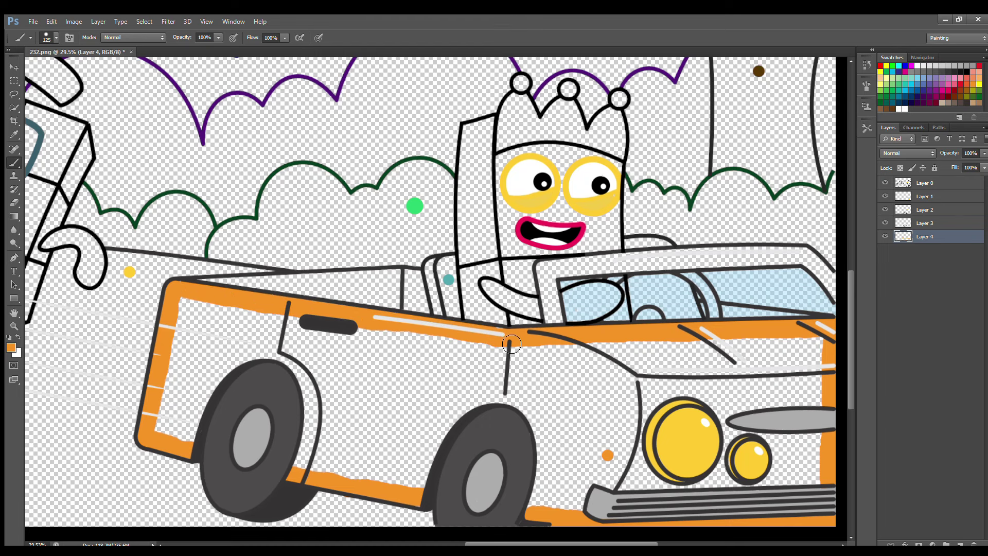
pyautogui.press(']')
pyautogui.press(']')
pyautogui.press(']')
pyautogui.press(']')
pyautogui.moveTo(293, 349)
pyautogui.mouseDown()
pyautogui.moveTo(816, 379)
pyautogui.moveTo(797, 405)
pyautogui.moveTo(802, 438)
pyautogui.moveTo(727, 495)
pyautogui.moveTo(758, 500)
pyautogui.moveTo(565, 511)
pyautogui.moveTo(517, 396)
pyautogui.moveTo(289, 353)
pyautogui.moveTo(231, 372)
pyautogui.moveTo(561, 478)
pyautogui.moveTo(234, 407)
pyautogui.moveTo(182, 436)
pyautogui.moveTo(351, 459)
pyautogui.moveTo(324, 470)
pyautogui.moveTo(419, 444)
pyautogui.mouseUp()
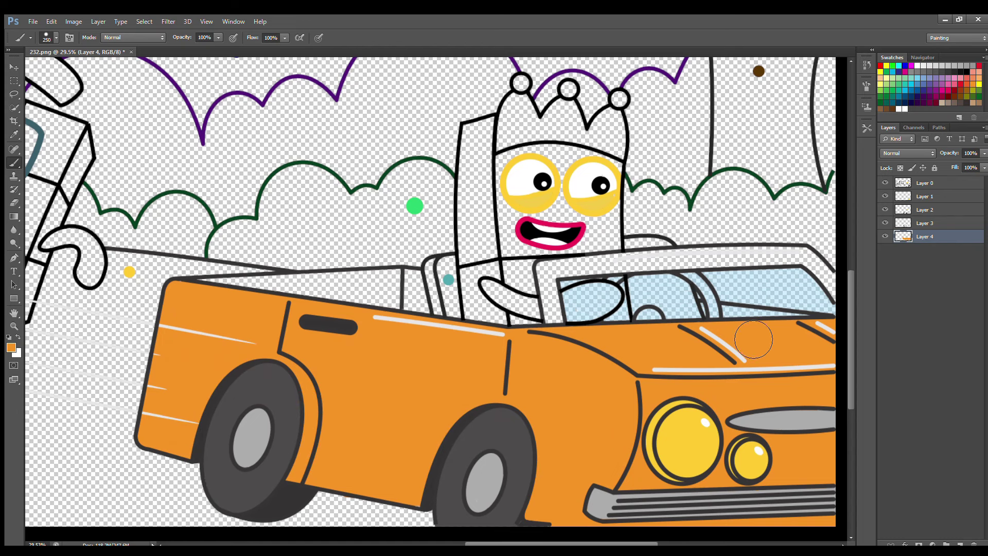
pyautogui.press('[')
pyautogui.press('[')
pyautogui.press('[')
pyautogui.press('[')
pyautogui.press('[')
pyautogui.moveTo(551, 322)
pyautogui.mouseDown()
pyautogui.moveTo(545, 273)
pyautogui.moveTo(662, 260)
pyautogui.moveTo(637, 263)
pyautogui.moveTo(814, 263)
pyautogui.moveTo(842, 299)
pyautogui.moveTo(803, 263)
pyautogui.moveTo(652, 267)
pyautogui.moveTo(564, 272)
pyautogui.moveTo(555, 316)
pyautogui.mouseUp()
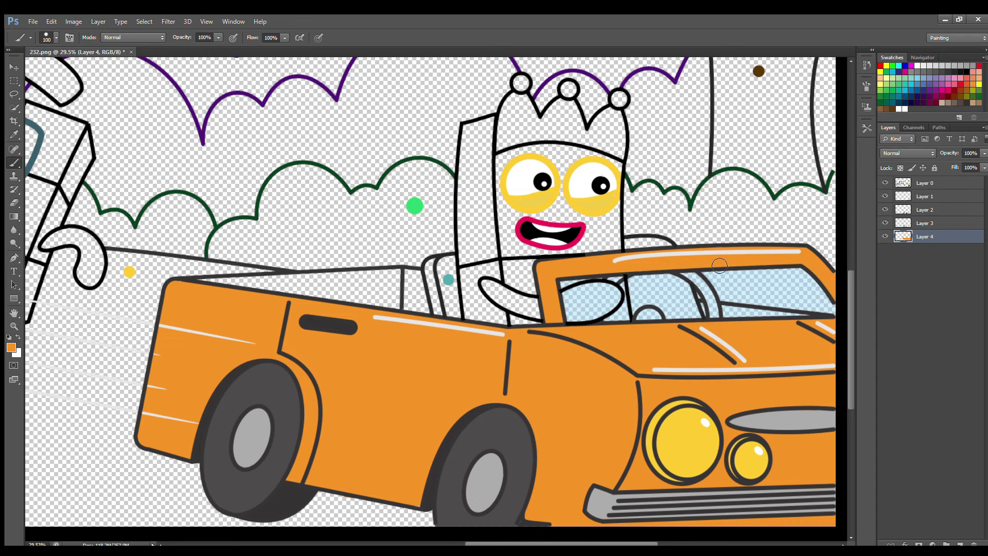
# Step: Add a new layer and paint the seat back behind the windshield dark teal on Layer 2
pyautogui.click(959, 544)
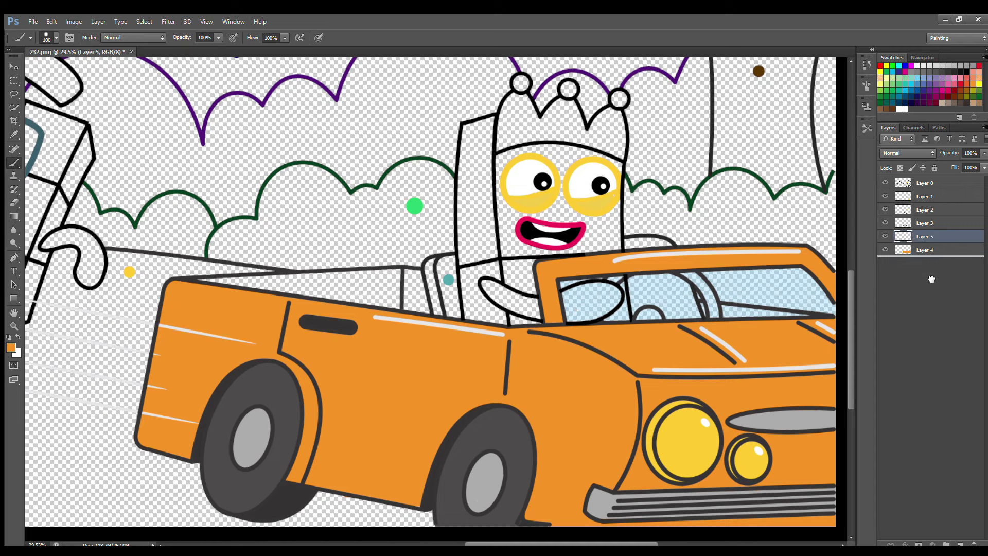
pyautogui.click(925, 209)
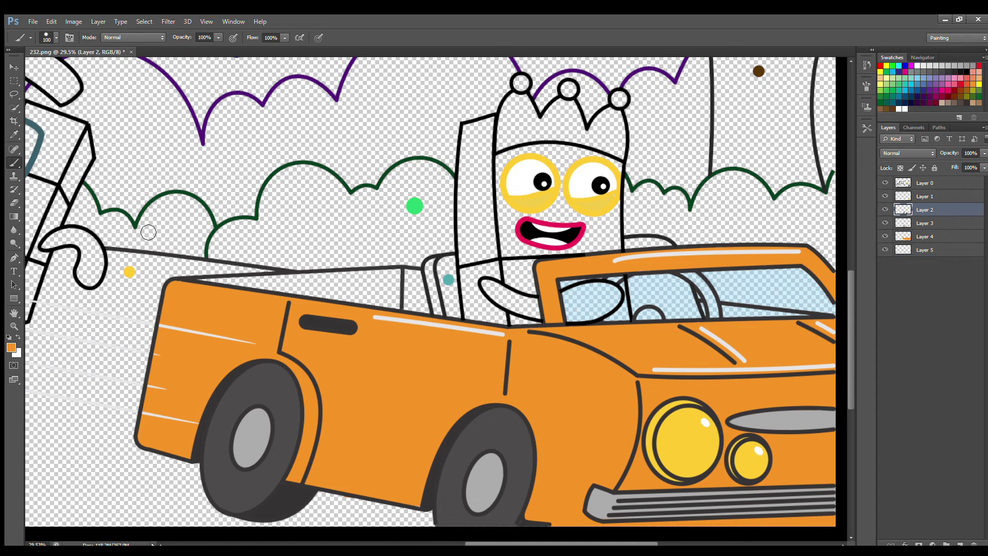
pyautogui.keyDown('alt'); pyautogui.click(149, 232); pyautogui.keyUp('alt')
pyautogui.moveTo(685, 274); pyautogui.dragTo(712, 310)
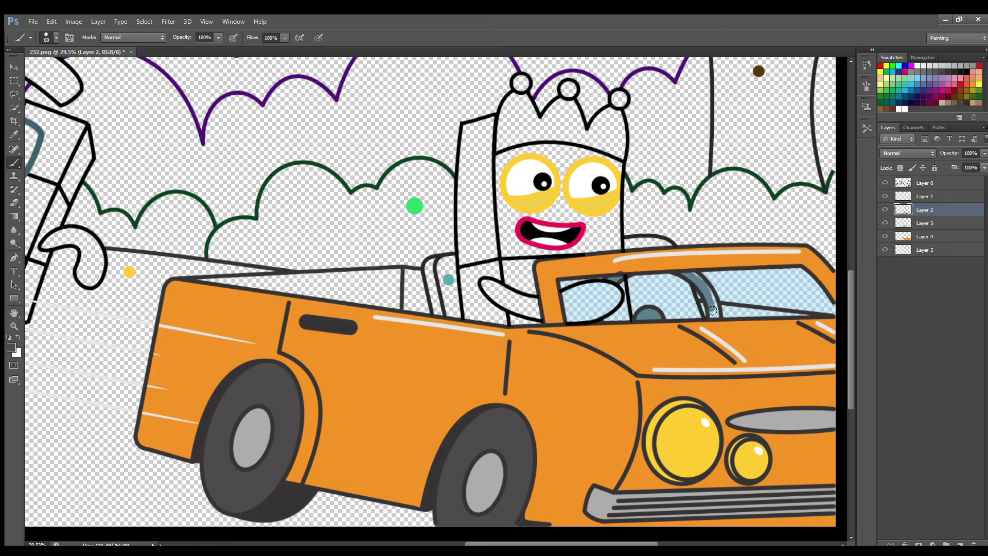
pyautogui.press('e')
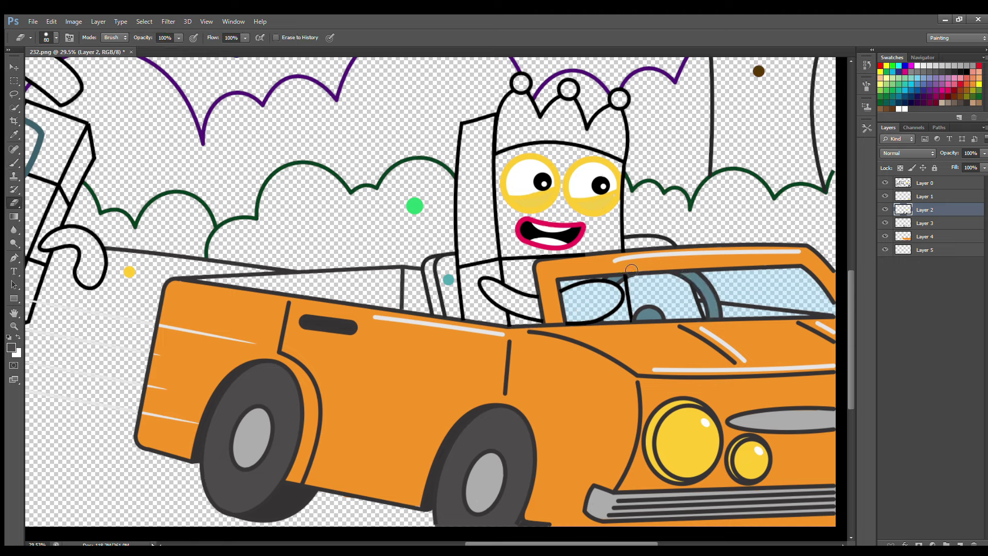
# Step: On Layer 5, paint the character's arm and crown crimson sampled from the mouth
pyautogui.click(925, 250)
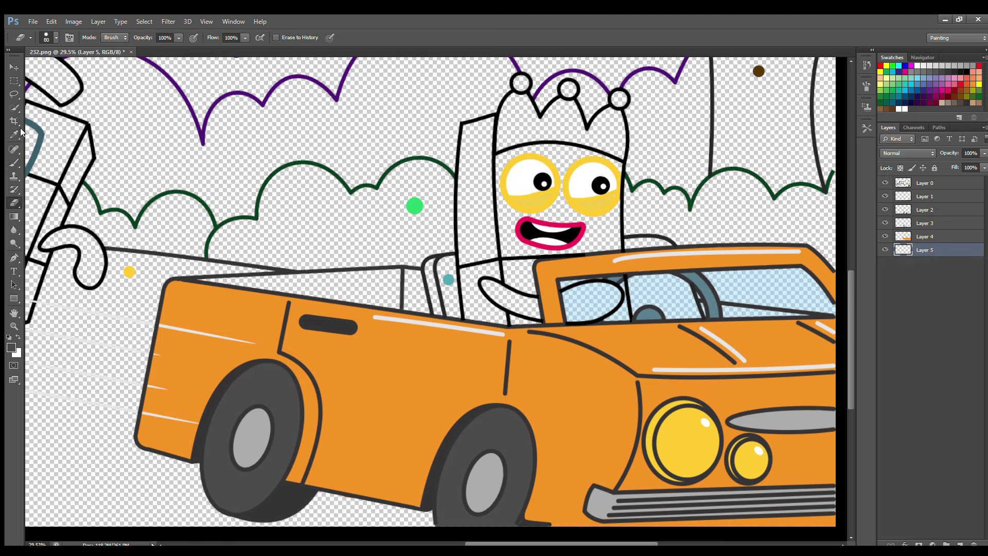
pyautogui.press('b')
pyautogui.keyDown('alt'); pyautogui.click(525, 220); pyautogui.keyUp('alt')
pyautogui.moveTo(483, 282)
pyautogui.mouseDown()
pyautogui.moveTo(517, 311)
pyautogui.moveTo(586, 319)
pyautogui.moveTo(616, 308)
pyautogui.moveTo(612, 289)
pyautogui.moveTo(545, 303)
pyautogui.moveTo(490, 285)
pyautogui.moveTo(558, 302)
pyautogui.moveTo(518, 305)
pyautogui.mouseUp()
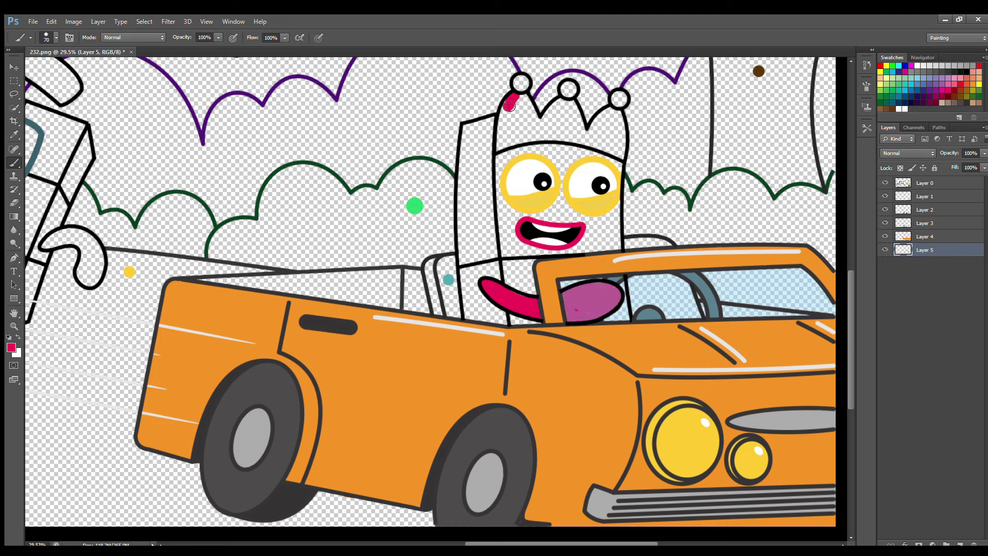
pyautogui.moveTo(509, 105)
pyautogui.mouseDown()
pyautogui.moveTo(501, 148)
pyautogui.moveTo(522, 138)
pyautogui.moveTo(580, 140)
pyautogui.moveTo(623, 157)
pyautogui.moveTo(621, 122)
pyautogui.moveTo(606, 116)
pyautogui.moveTo(616, 142)
pyautogui.moveTo(581, 134)
pyautogui.moveTo(576, 110)
pyautogui.moveTo(521, 107)
pyautogui.moveTo(564, 122)
pyautogui.mouseUp()
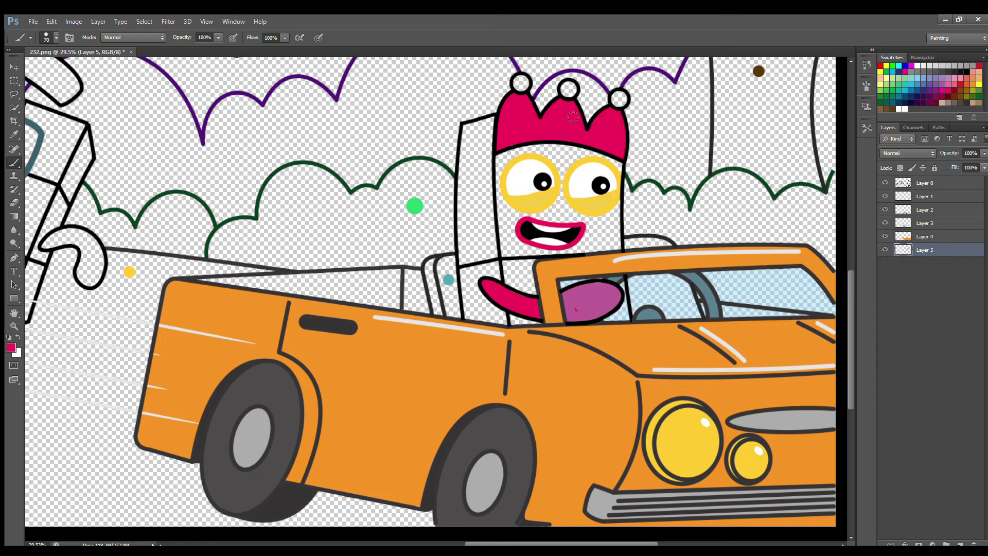
pyautogui.click(960, 544)
# Step: Paint the character's body yellow and, on a new layer, its side strip olive-yellow
pyautogui.click(978, 84)
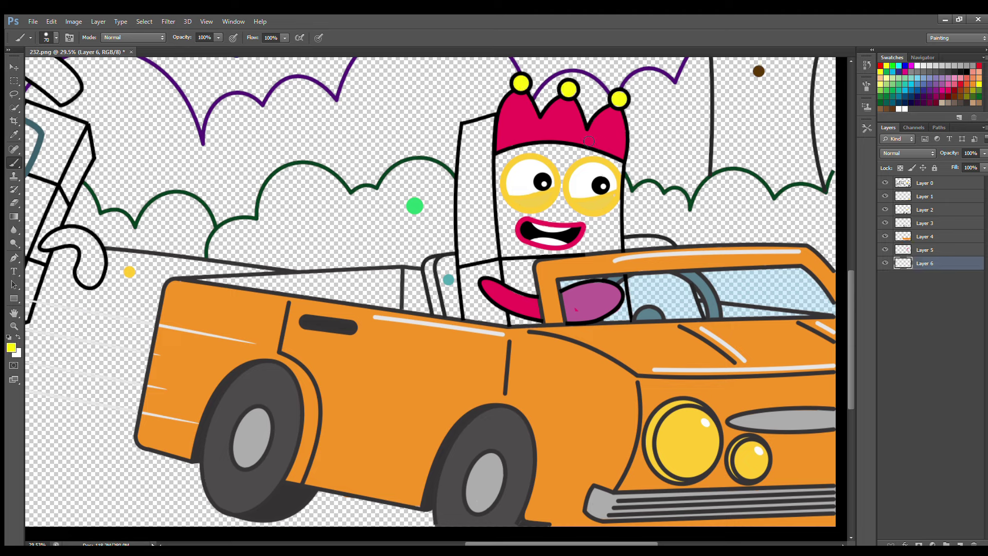
pyautogui.moveTo(508, 164)
pyautogui.mouseDown()
pyautogui.moveTo(523, 312)
pyautogui.moveTo(536, 327)
pyautogui.moveTo(536, 272)
pyautogui.moveTo(620, 286)
pyautogui.moveTo(625, 325)
pyautogui.moveTo(586, 285)
pyautogui.moveTo(527, 183)
pyautogui.moveTo(620, 166)
pyautogui.moveTo(619, 232)
pyautogui.moveTo(548, 257)
pyautogui.moveTo(555, 160)
pyautogui.mouseUp()
pyautogui.click(959, 544)
pyautogui.keyDown('alt'); pyautogui.click(558, 169); pyautogui.keyUp('alt')
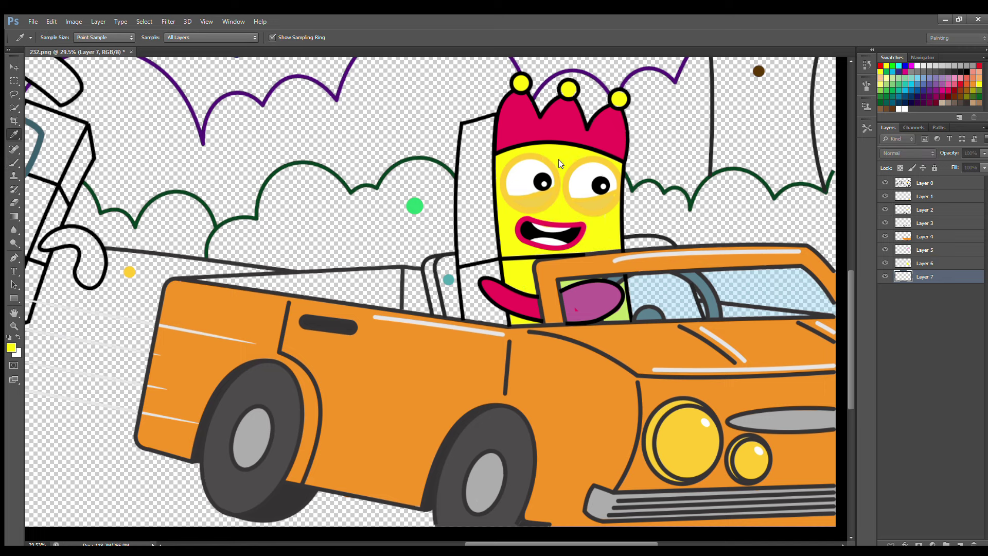
pyautogui.moveTo(491, 124)
pyautogui.mouseDown()
pyautogui.moveTo(473, 153)
pyautogui.moveTo(477, 312)
pyautogui.moveTo(499, 280)
pyautogui.moveTo(483, 145)
pyautogui.moveTo(495, 261)
pyautogui.mouseUp()
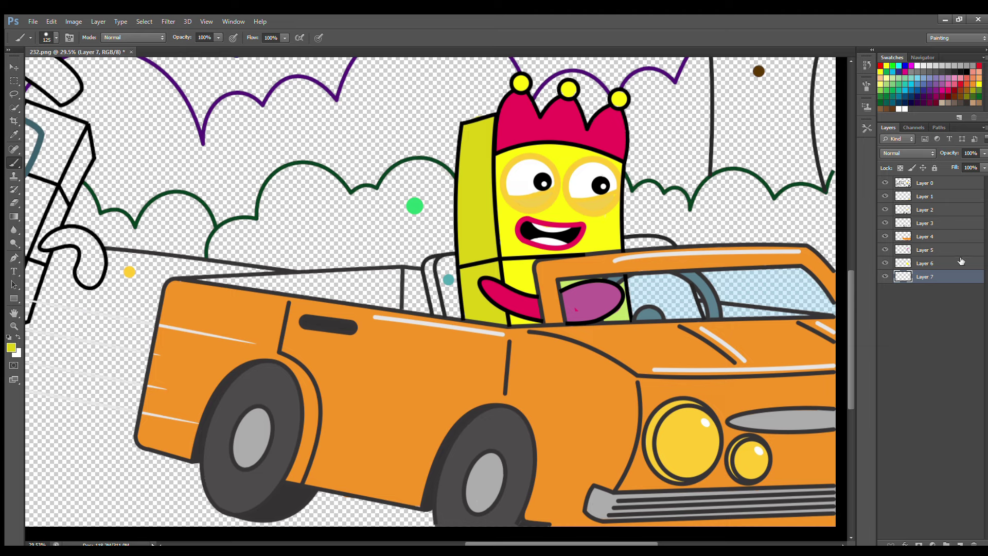
# Step: On a new layer, paint both car seats and the headrest teal
pyautogui.click(959, 544)
pyautogui.keyDown('alt'); pyautogui.click(448, 279); pyautogui.keyUp('alt')
pyautogui.moveTo(453, 315); pyautogui.dragTo(444, 260)
pyautogui.moveTo(630, 243)
pyautogui.mouseDown()
pyautogui.moveTo(664, 251)
pyautogui.moveTo(698, 322)
pyautogui.moveTo(639, 301)
pyautogui.mouseUp()
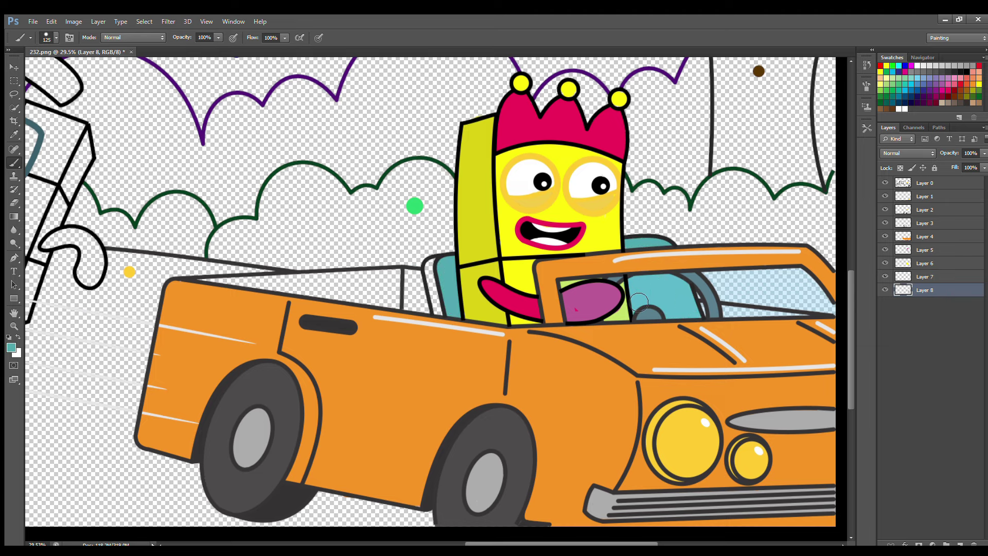
pyautogui.keyDown('alt'); pyautogui.click(639, 301); pyautogui.keyUp('alt')
pyautogui.moveTo(436, 262); pyautogui.dragTo(433, 303)
# Step: On a new layer, paint the trunk darker orange and the inner car body tan
pyautogui.click(960, 539)
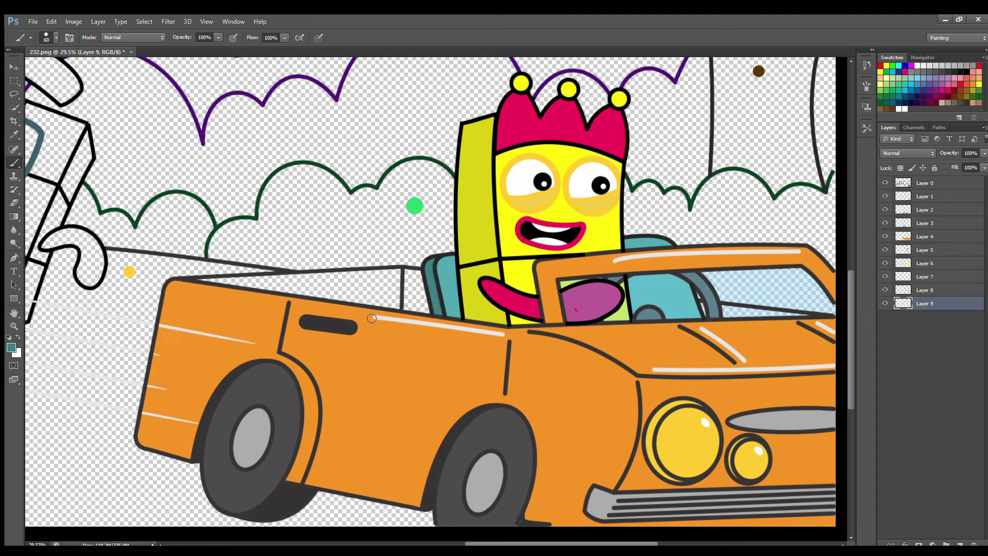
pyautogui.press('i')
pyautogui.click(338, 355)
pyautogui.press('b')
pyautogui.moveTo(198, 282); pyautogui.dragTo(406, 273)
pyautogui.moveTo(314, 286)
pyautogui.mouseDown()
pyautogui.moveTo(404, 284)
pyautogui.moveTo(406, 292)
pyautogui.mouseUp()
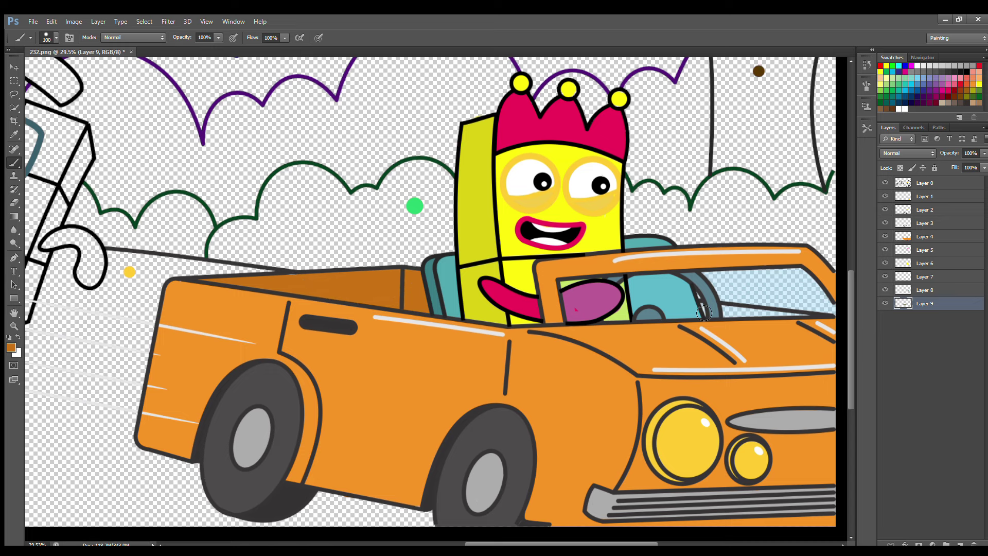
pyautogui.moveTo(704, 312); pyautogui.dragTo(788, 322)
pyautogui.moveTo(849, 374); pyautogui.dragTo(851, 327)
pyautogui.scroll(-1, 629, 370)
# Step: On Layer 1, fill the tree canopy green and shade it with a larger dark-green brush
pyautogui.click(930, 196)
pyautogui.keyDown('alt'); pyautogui.click(777, 105); pyautogui.keyUp('alt')
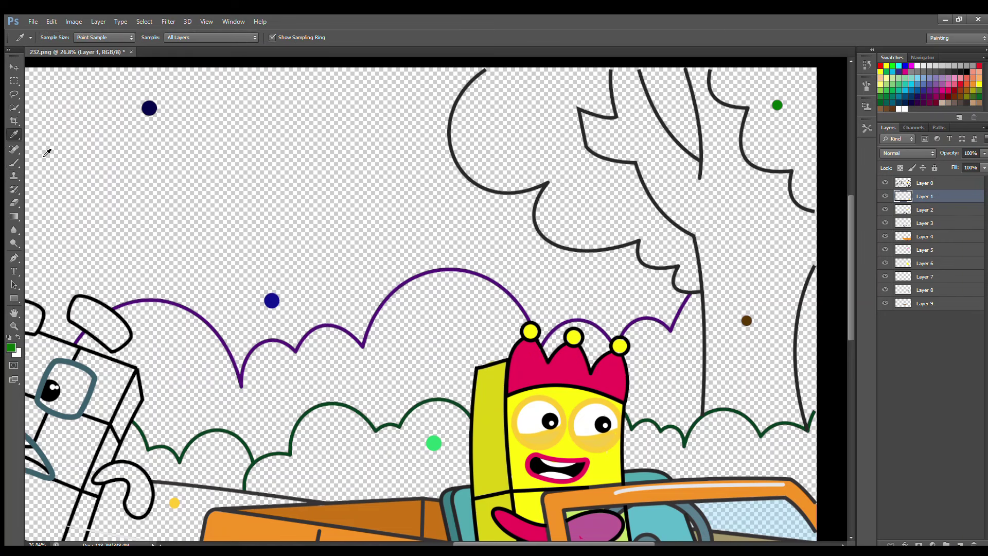
pyautogui.moveTo(711, 67)
pyautogui.mouseDown()
pyautogui.moveTo(720, 93)
pyautogui.moveTo(761, 103)
pyautogui.moveTo(751, 153)
pyautogui.moveTo(801, 176)
pyautogui.moveTo(803, 198)
pyautogui.moveTo(819, 207)
pyautogui.moveTo(817, 74)
pyautogui.moveTo(737, 85)
pyautogui.moveTo(735, 93)
pyautogui.moveTo(804, 106)
pyautogui.moveTo(770, 115)
pyautogui.moveTo(761, 143)
pyautogui.mouseUp()
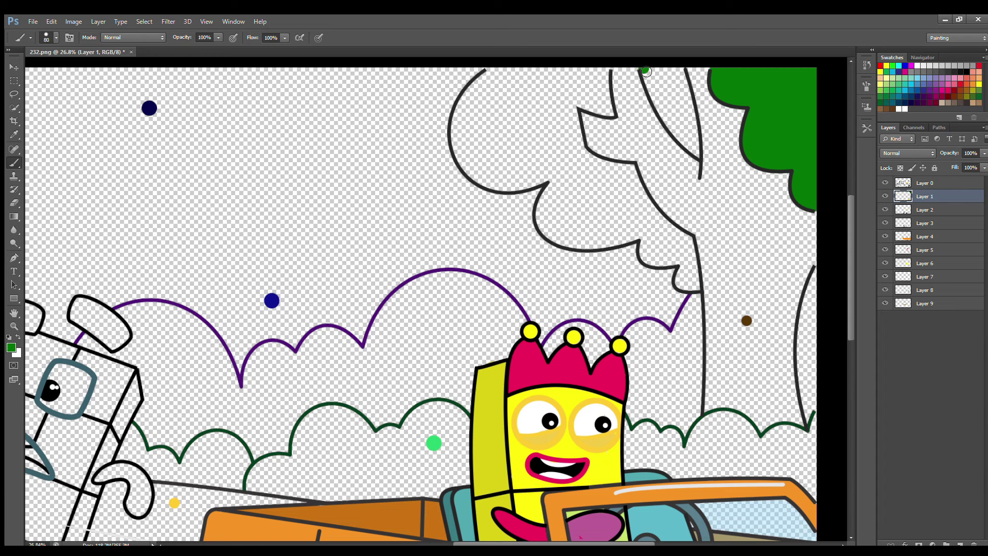
pyautogui.moveTo(646, 71)
pyautogui.mouseDown()
pyautogui.moveTo(698, 154)
pyautogui.moveTo(683, 71)
pyautogui.moveTo(672, 116)
pyautogui.moveTo(676, 108)
pyautogui.moveTo(698, 152)
pyautogui.mouseUp()
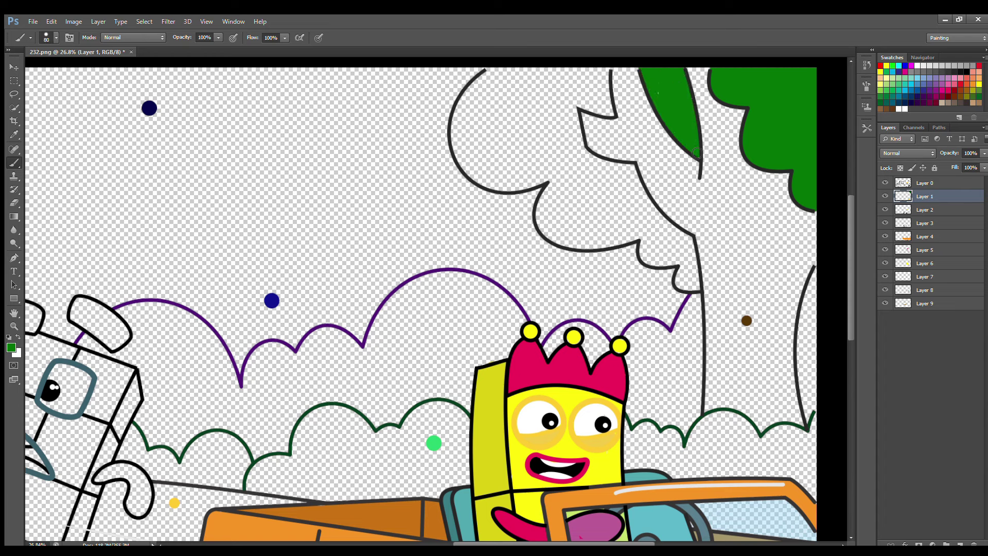
pyautogui.moveTo(607, 83)
pyautogui.mouseDown()
pyautogui.moveTo(613, 114)
pyautogui.moveTo(585, 105)
pyautogui.moveTo(605, 113)
pyautogui.moveTo(575, 119)
pyautogui.moveTo(585, 154)
pyautogui.moveTo(632, 169)
pyautogui.moveTo(603, 164)
pyautogui.moveTo(631, 175)
pyautogui.moveTo(687, 239)
pyautogui.moveTo(697, 285)
pyautogui.moveTo(646, 254)
pyautogui.moveTo(645, 238)
pyautogui.moveTo(574, 244)
pyautogui.moveTo(546, 231)
pyautogui.moveTo(540, 182)
pyautogui.moveTo(506, 188)
pyautogui.moveTo(472, 175)
pyautogui.moveTo(458, 115)
pyautogui.moveTo(495, 73)
pyautogui.moveTo(479, 79)
pyautogui.moveTo(607, 99)
pyautogui.moveTo(506, 95)
pyautogui.moveTo(537, 110)
pyautogui.moveTo(477, 152)
pyautogui.moveTo(568, 182)
pyautogui.moveTo(583, 236)
pyautogui.moveTo(636, 201)
pyautogui.moveTo(567, 115)
pyautogui.moveTo(499, 151)
pyautogui.moveTo(564, 216)
pyautogui.moveTo(636, 221)
pyautogui.moveTo(684, 253)
pyautogui.mouseUp()
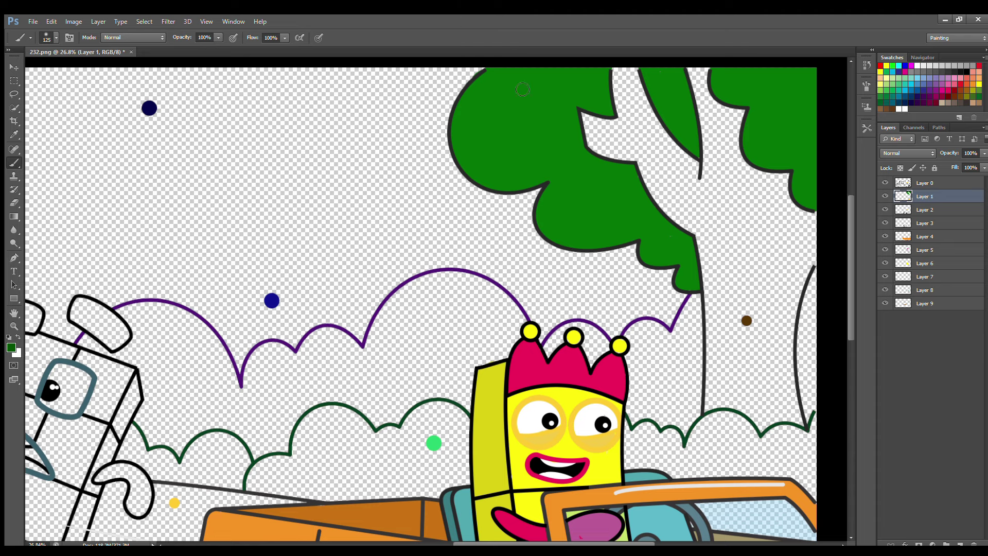
pyautogui.press(']')
pyautogui.press(']')
pyautogui.press(']')
pyautogui.press(']')
pyautogui.moveTo(523, 89)
pyautogui.mouseDown()
pyautogui.moveTo(519, 106)
pyautogui.moveTo(649, 226)
pyautogui.moveTo(747, 108)
pyautogui.moveTo(807, 118)
pyautogui.moveTo(772, 113)
pyautogui.moveTo(818, 130)
pyautogui.mouseUp()
pyautogui.hotkey('alt', ']')
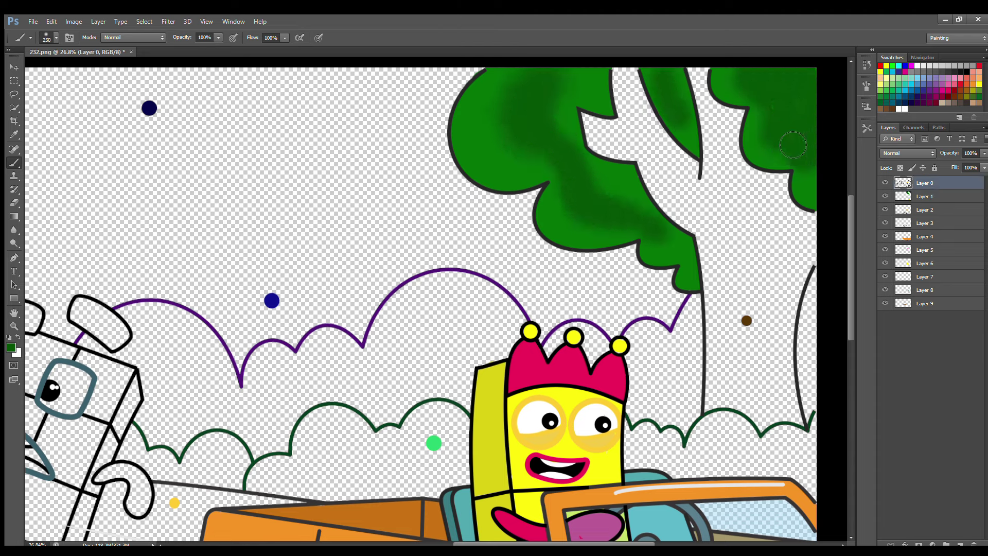
pyautogui.click(926, 197)
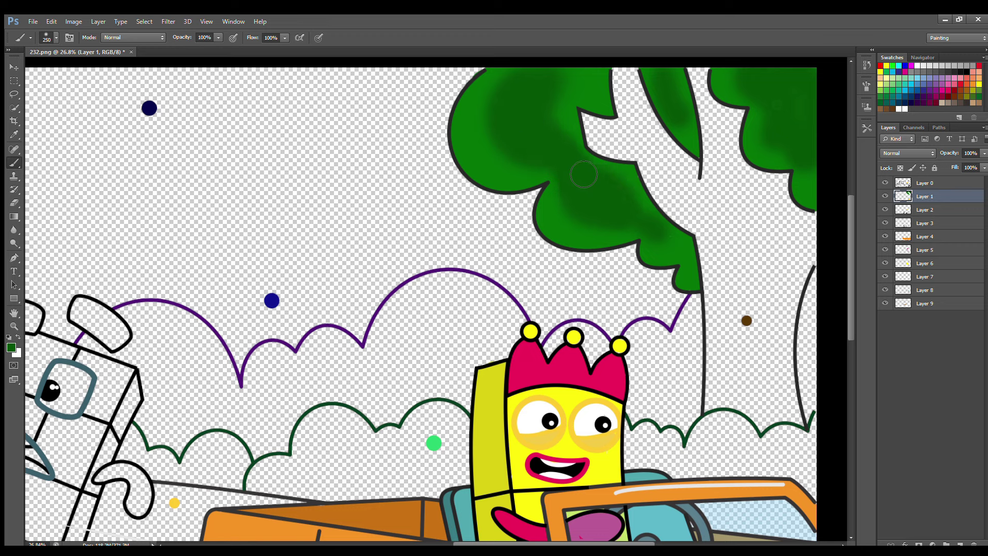
# Step: On Layer 2, paint the tree's trunk and branches brown
pyautogui.click(915, 208)
pyautogui.keyDown('alt'); pyautogui.click(747, 320); pyautogui.keyUp('alt')
pyautogui.moveTo(622, 72)
pyautogui.mouseDown()
pyautogui.moveTo(629, 106)
pyautogui.moveTo(772, 185)
pyautogui.moveTo(694, 206)
pyautogui.moveTo(713, 240)
pyautogui.moveTo(717, 392)
pyautogui.moveTo(755, 420)
pyautogui.moveTo(800, 426)
pyautogui.moveTo(790, 345)
pyautogui.moveTo(817, 235)
pyautogui.moveTo(715, 198)
pyautogui.moveTo(782, 411)
pyautogui.moveTo(804, 254)
pyautogui.moveTo(781, 252)
pyautogui.mouseUp()
pyautogui.press('[')
pyautogui.press('[')
pyautogui.press('[')
pyautogui.press('[')
pyautogui.press(']')
pyautogui.press(']')
pyautogui.press(']')
pyautogui.press(']')
pyautogui.press(']')
pyautogui.moveTo(850, 265); pyautogui.dragTo(850, 312)
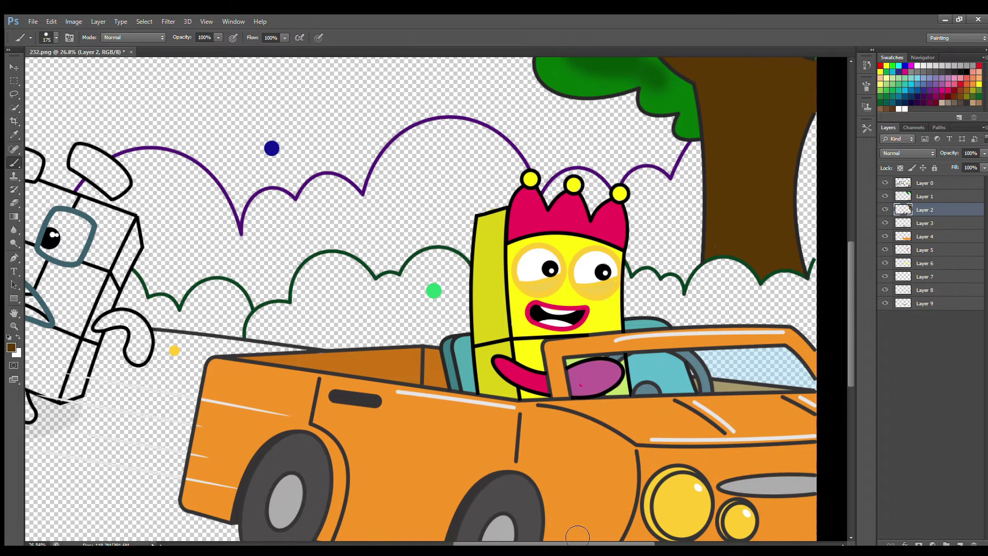
pyautogui.moveTo(577, 544); pyautogui.dragTo(474, 544)
# Step: On Layer 1, sample the drool's dark red and fill the sitting character's drip
pyautogui.scroll(-2, 844, 318)
pyautogui.hscroll(2, 844, 317)
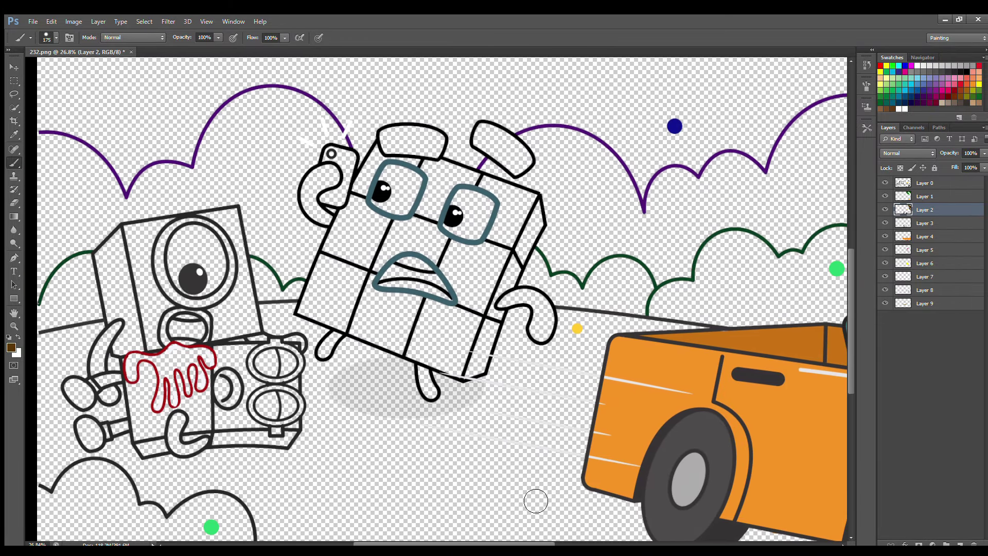
pyautogui.click(935, 196)
pyautogui.click(14, 135)
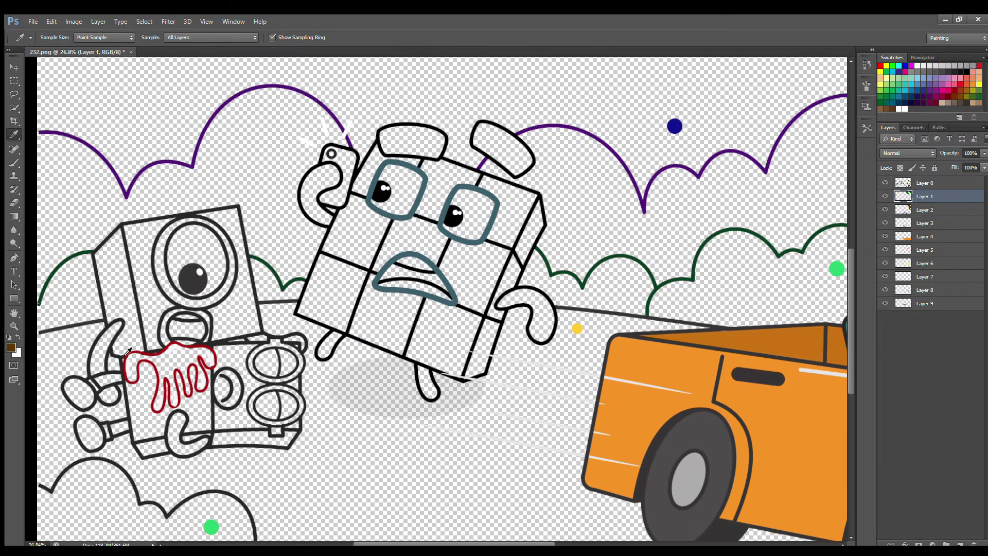
pyautogui.click(128, 352)
pyautogui.press('b')
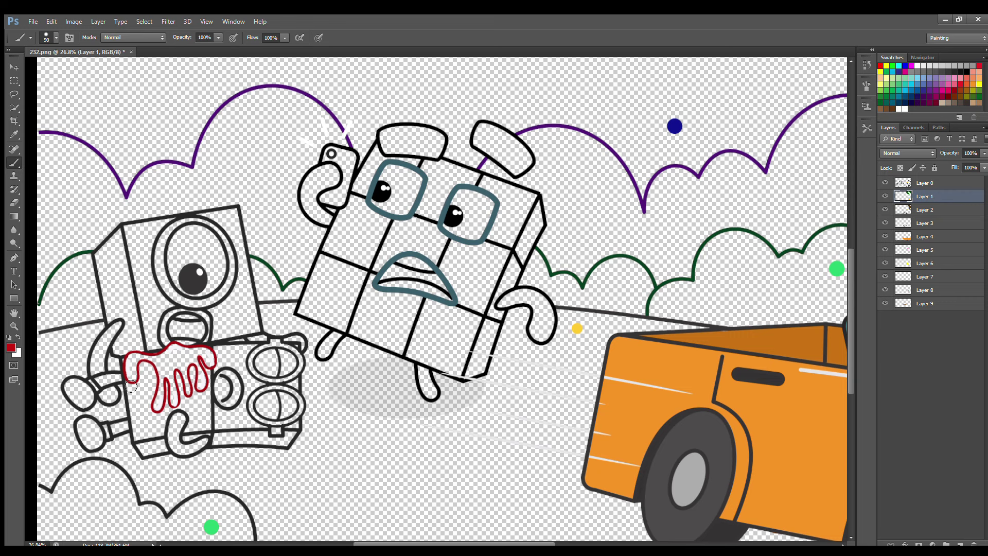
pyautogui.scroll(1, 131, 386)
pyautogui.moveTo(139, 354)
pyautogui.mouseDown()
pyautogui.moveTo(220, 352)
pyautogui.moveTo(209, 352)
pyautogui.moveTo(207, 381)
pyautogui.moveTo(193, 367)
pyautogui.moveTo(194, 393)
pyautogui.moveTo(184, 366)
pyautogui.moveTo(177, 397)
pyautogui.mouseUp()
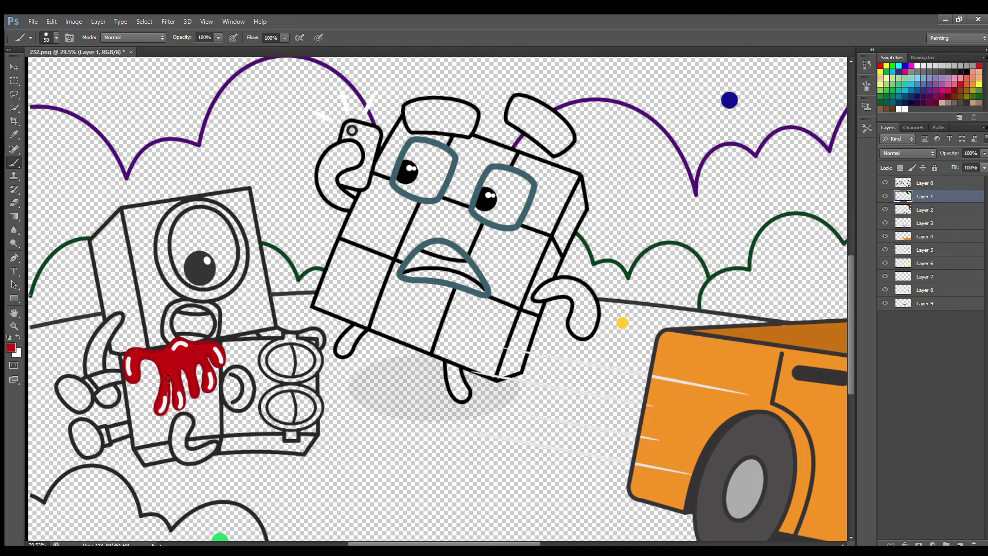
# Step: Paint the oval beside the drip pink, and the box ovals, hook and arm purple
pyautogui.press(']')
pyautogui.press(']')
pyautogui.moveTo(235, 380)
pyautogui.mouseDown()
pyautogui.moveTo(244, 405)
pyautogui.moveTo(247, 382)
pyautogui.mouseUp()
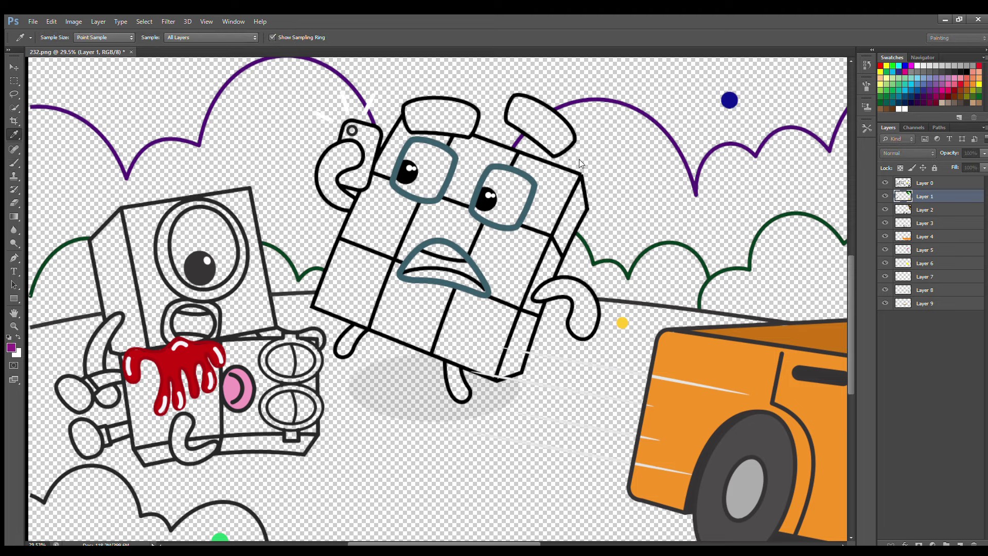
pyautogui.moveTo(285, 372)
pyautogui.mouseDown()
pyautogui.moveTo(306, 353)
pyautogui.moveTo(284, 366)
pyautogui.mouseUp()
pyautogui.moveTo(275, 404)
pyautogui.mouseDown()
pyautogui.moveTo(272, 418)
pyautogui.moveTo(310, 411)
pyautogui.moveTo(280, 404)
pyautogui.moveTo(305, 407)
pyautogui.mouseUp()
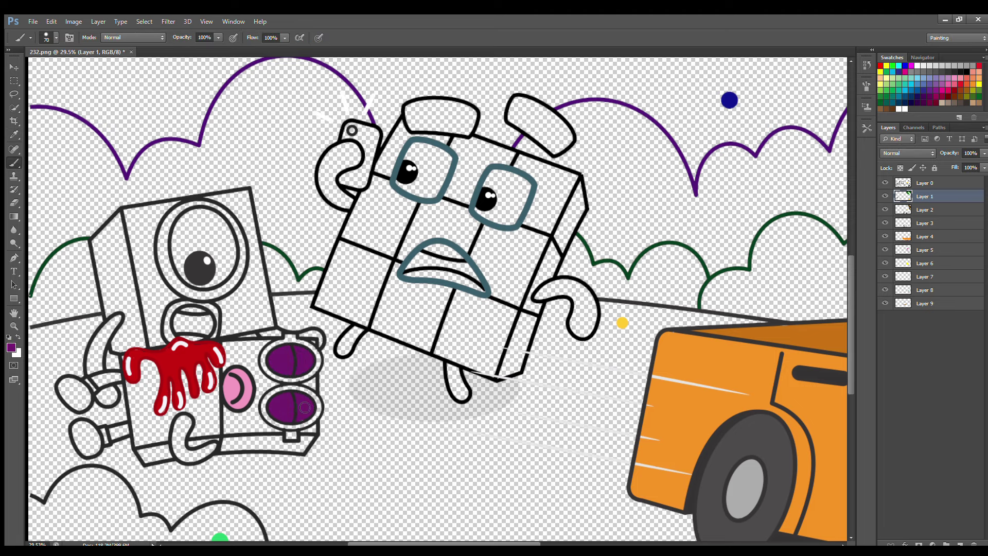
pyautogui.moveTo(211, 448)
pyautogui.mouseDown()
pyautogui.moveTo(180, 454)
pyautogui.moveTo(181, 424)
pyautogui.moveTo(195, 459)
pyautogui.mouseUp()
pyautogui.moveTo(113, 383); pyautogui.dragTo(96, 380)
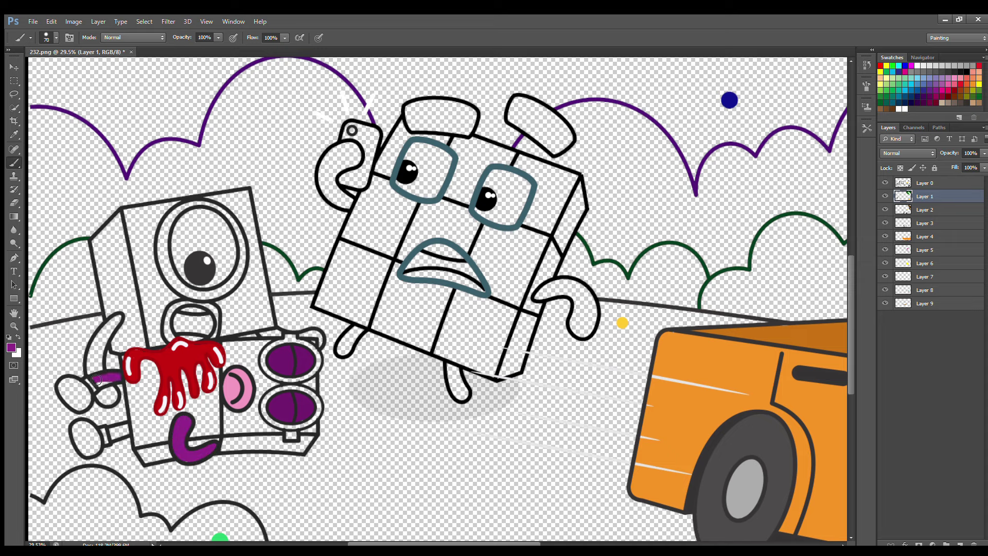
# Step: On Layer 2, paint around the lower oval's ring with a smaller brush
pyautogui.click(910, 210)
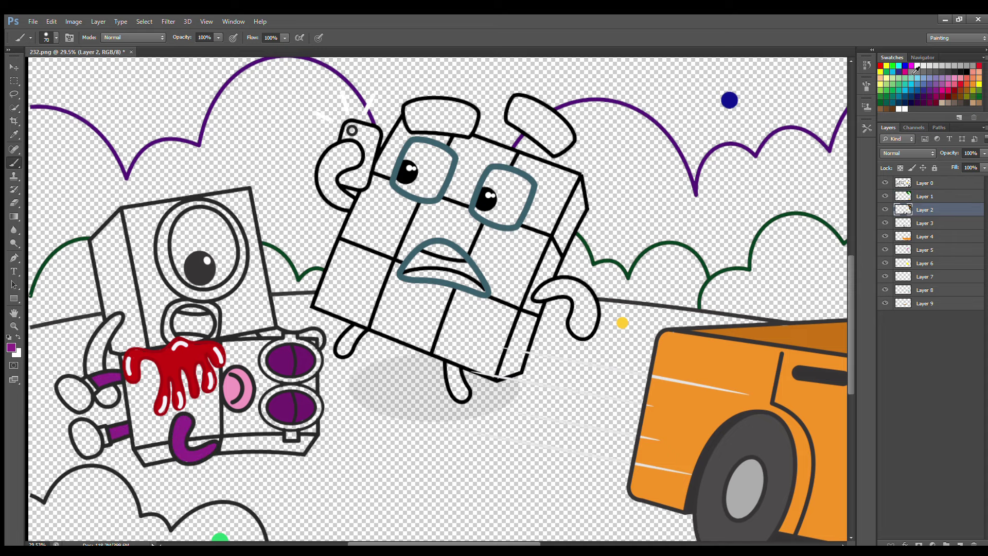
pyautogui.click(904, 109)
pyautogui.press('[')
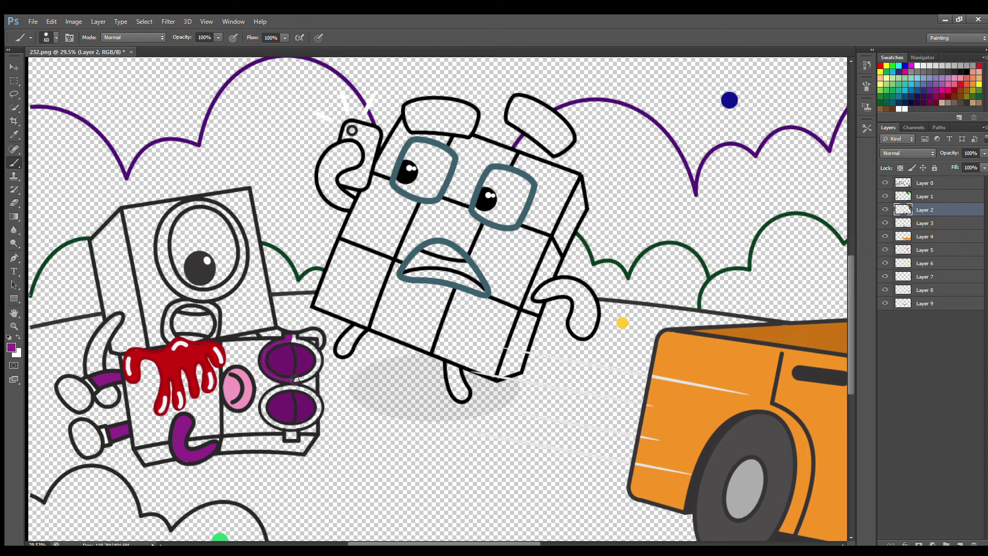
pyautogui.moveTo(275, 424)
pyautogui.mouseDown()
pyautogui.moveTo(313, 420)
pyautogui.moveTo(315, 397)
pyautogui.moveTo(279, 391)
pyautogui.mouseUp()
# Step: Paint the box and the left shoe orange on Layers 3 and 4
pyautogui.press('e')
pyautogui.hotkey('alt', '[')
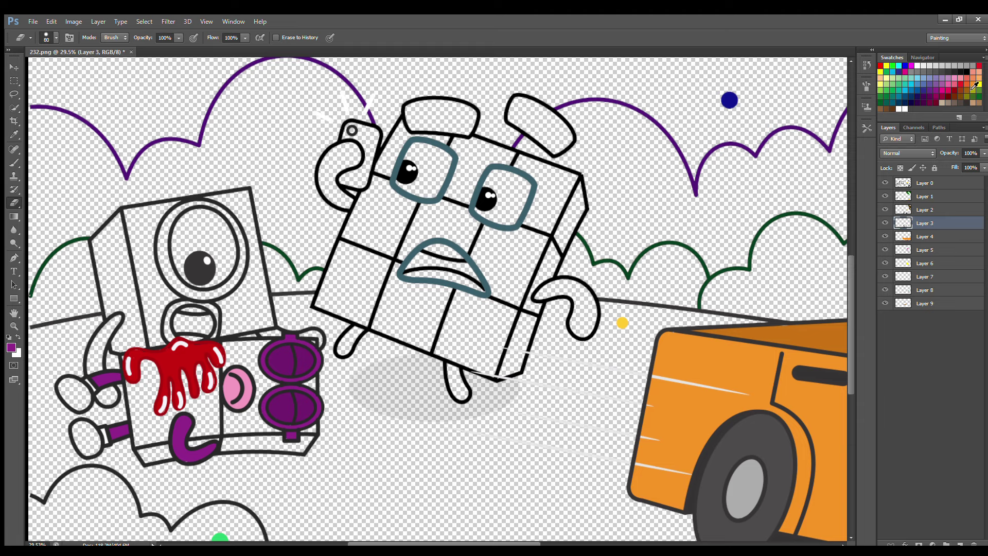
pyautogui.click(15, 163)
pyautogui.moveTo(127, 359)
pyautogui.mouseDown()
pyautogui.moveTo(136, 409)
pyautogui.moveTo(170, 434)
pyautogui.moveTo(252, 429)
pyautogui.moveTo(315, 400)
pyautogui.mouseUp()
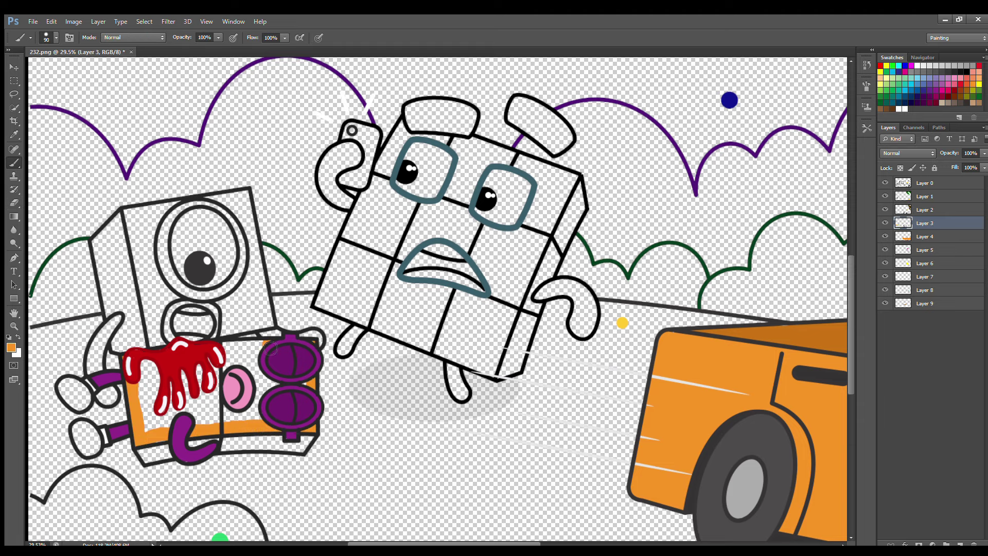
pyautogui.press(']')
pyautogui.press(']')
pyautogui.moveTo(270, 349)
pyautogui.mouseDown()
pyautogui.moveTo(157, 371)
pyautogui.moveTo(153, 433)
pyautogui.moveTo(276, 418)
pyautogui.moveTo(264, 381)
pyautogui.moveTo(164, 391)
pyautogui.moveTo(173, 412)
pyautogui.mouseUp()
pyautogui.press('[')
pyautogui.press('[')
pyautogui.press('[')
pyautogui.press('[')
pyautogui.moveTo(67, 386)
pyautogui.mouseDown()
pyautogui.moveTo(72, 405)
pyautogui.moveTo(87, 397)
pyautogui.moveTo(75, 397)
pyautogui.moveTo(83, 426)
pyautogui.mouseUp()
pyautogui.click(920, 237)
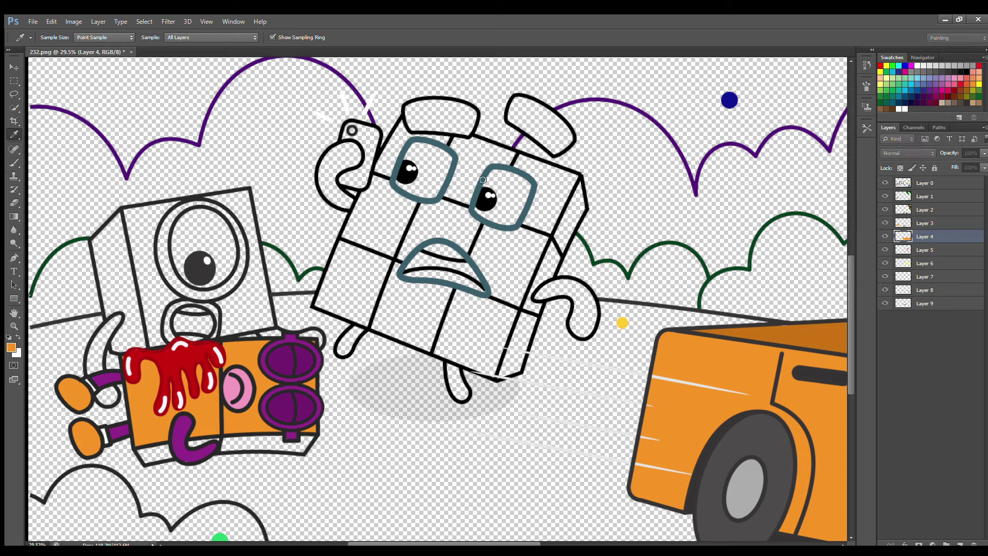
pyautogui.moveTo(137, 449); pyautogui.dragTo(143, 453)
pyautogui.moveTo(207, 444)
pyautogui.mouseDown()
pyautogui.moveTo(306, 446)
pyautogui.moveTo(251, 439)
pyautogui.mouseUp()
# Step: Paint the inside of the big eye white on Layer 1
pyautogui.click(940, 195)
pyautogui.press('x')
pyautogui.press(']')
pyautogui.press(']')
pyautogui.moveTo(193, 226)
pyautogui.mouseDown()
pyautogui.moveTo(186, 269)
pyautogui.moveTo(212, 284)
pyautogui.moveTo(232, 257)
pyautogui.moveTo(229, 237)
pyautogui.moveTo(206, 218)
pyautogui.moveTo(194, 260)
pyautogui.mouseUp()
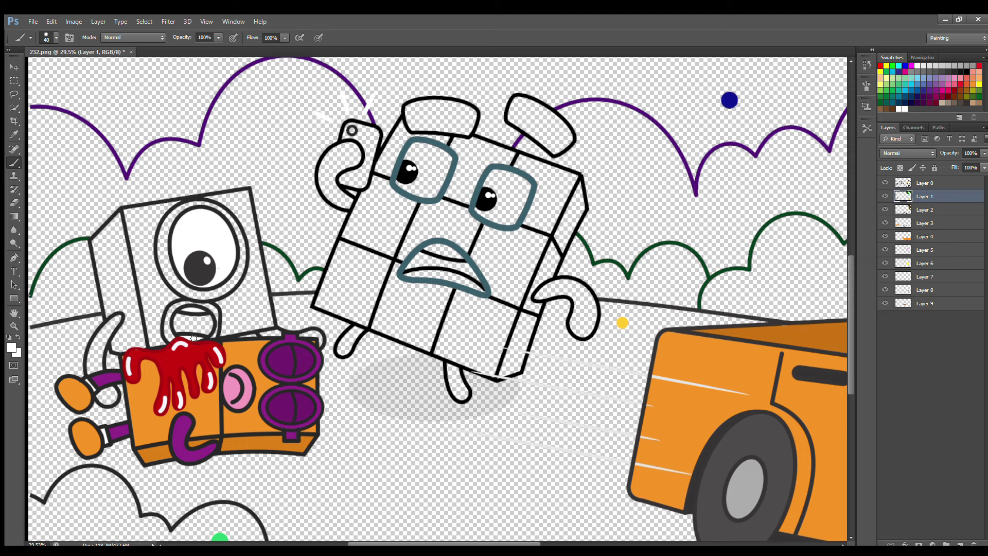
# Step: Sample red and paint the one-eyed character's left arm and inner eye ring red
pyautogui.click(925, 223)
pyautogui.keyDown('alt'); pyautogui.click(140, 356); pyautogui.keyUp('alt')
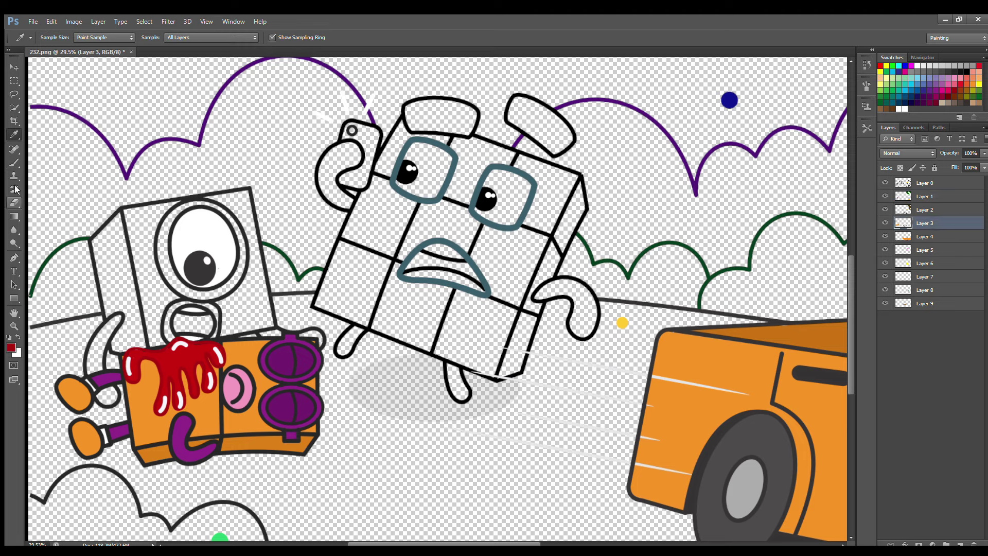
pyautogui.press(']')
pyautogui.press(']')
pyautogui.press(']')
pyautogui.moveTo(118, 317)
pyautogui.mouseDown()
pyautogui.moveTo(91, 363)
pyautogui.moveTo(112, 400)
pyautogui.moveTo(101, 381)
pyautogui.moveTo(107, 332)
pyautogui.mouseUp()
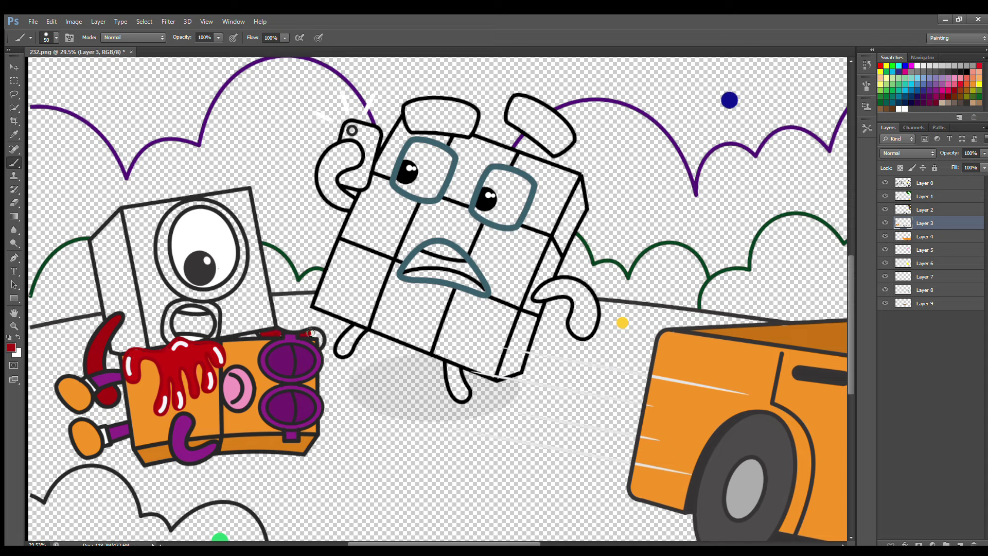
pyautogui.hotkey('alt', ']')
pyautogui.press(']')
pyautogui.press(']')
pyautogui.press(']')
pyautogui.press(']')
pyautogui.press(']')
pyautogui.moveTo(168, 246)
pyautogui.mouseDown()
pyautogui.moveTo(175, 279)
pyautogui.moveTo(211, 296)
pyautogui.moveTo(231, 286)
pyautogui.moveTo(242, 276)
pyautogui.moveTo(239, 234)
pyautogui.moveTo(207, 212)
pyautogui.moveTo(175, 229)
pyautogui.moveTo(194, 222)
pyautogui.mouseUp()
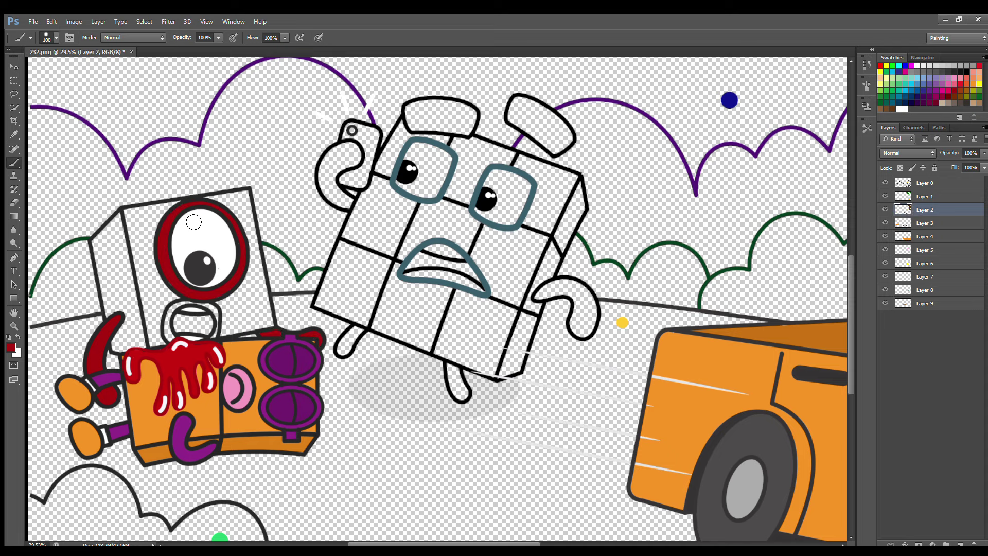
# Step: Fill the oval under the eye dark grey and outline the mouth oval in red
pyautogui.keyDown('alt'); pyautogui.click(199, 334); pyautogui.keyUp('alt')
pyautogui.moveTo(178, 325); pyautogui.dragTo(196, 320)
pyautogui.click(14, 135)
pyautogui.click(166, 364)
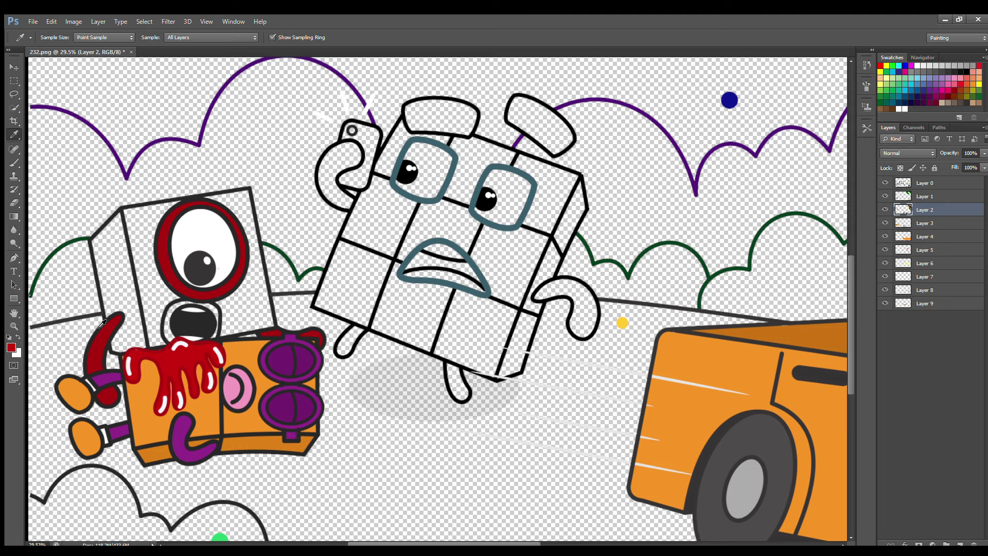
pyautogui.click(15, 162)
pyautogui.click(925, 224)
pyautogui.moveTo(169, 331)
pyautogui.mouseDown()
pyautogui.moveTo(177, 309)
pyautogui.moveTo(214, 310)
pyautogui.mouseUp()
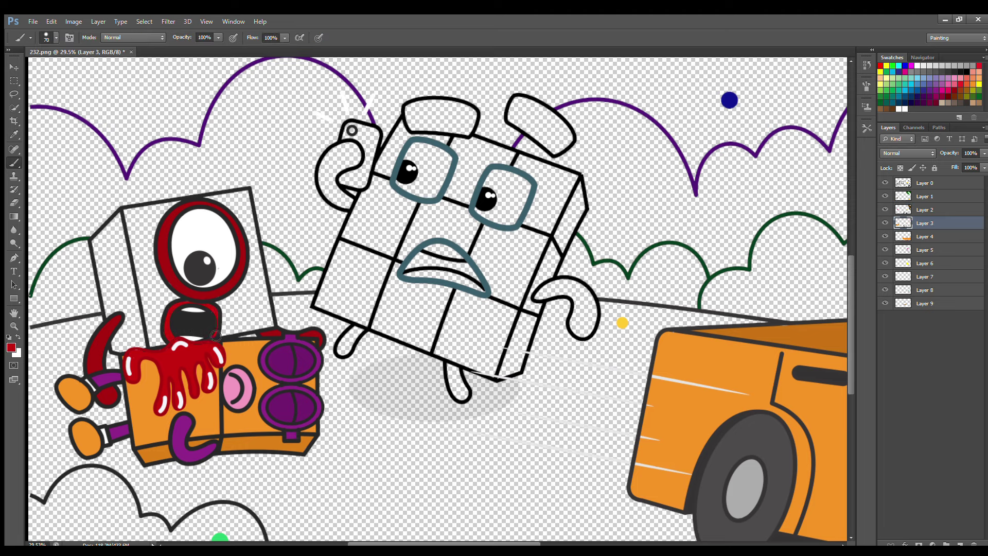
# Step: Paint the front face red on Layer 4 and the left side face darker red on Layer 5
pyautogui.click(932, 240)
pyautogui.press(']')
pyautogui.press(']')
pyautogui.press(']')
pyautogui.moveTo(127, 215)
pyautogui.mouseDown()
pyautogui.moveTo(155, 340)
pyautogui.moveTo(263, 327)
pyautogui.moveTo(247, 200)
pyautogui.moveTo(141, 214)
pyautogui.moveTo(185, 208)
pyautogui.mouseUp()
pyautogui.moveTo(158, 243)
pyautogui.mouseDown()
pyautogui.moveTo(160, 324)
pyautogui.moveTo(249, 308)
pyautogui.moveTo(215, 278)
pyautogui.mouseUp()
pyautogui.click(931, 250)
pyautogui.press('i')
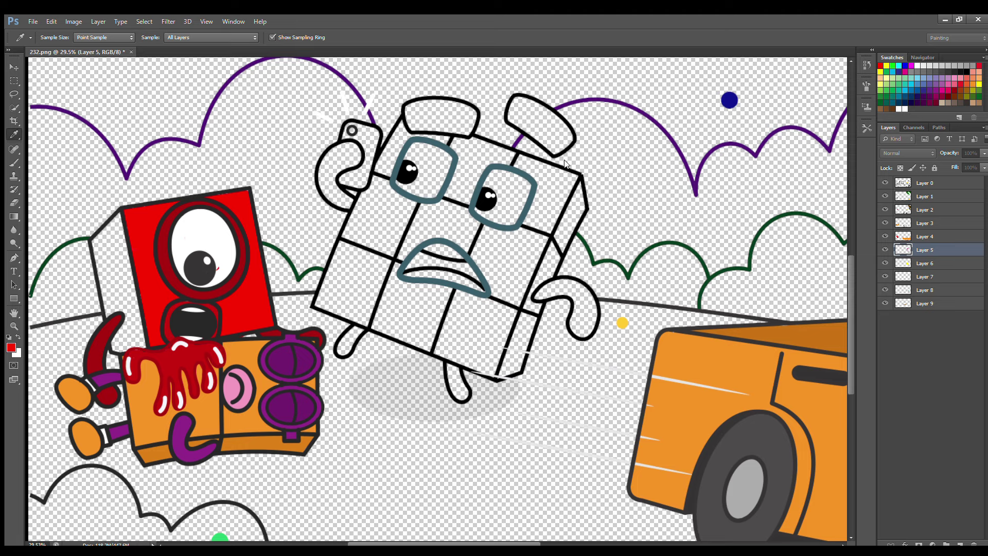
pyautogui.press('b')
pyautogui.moveTo(119, 216)
pyautogui.mouseDown()
pyautogui.moveTo(109, 301)
pyautogui.moveTo(137, 355)
pyautogui.moveTo(135, 303)
pyautogui.mouseUp()
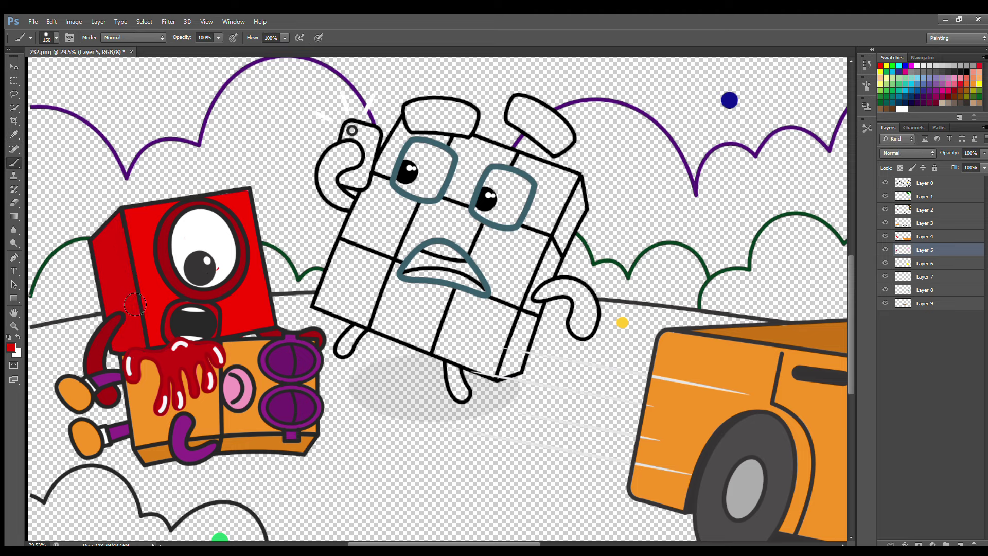
# Step: Paint the glasses character's left and right lenses white on Layer 1
pyautogui.click(902, 196)
pyautogui.click(917, 66)
pyautogui.press('[')
pyautogui.press('[')
pyautogui.press('[')
pyautogui.press('[')
pyautogui.moveTo(503, 177)
pyautogui.mouseDown()
pyautogui.moveTo(490, 186)
pyautogui.moveTo(519, 212)
pyautogui.moveTo(503, 213)
pyautogui.mouseUp()
pyautogui.moveTo(408, 166)
pyautogui.mouseDown()
pyautogui.moveTo(415, 192)
pyautogui.moveTo(446, 173)
pyautogui.moveTo(428, 150)
pyautogui.moveTo(424, 175)
pyautogui.mouseUp()
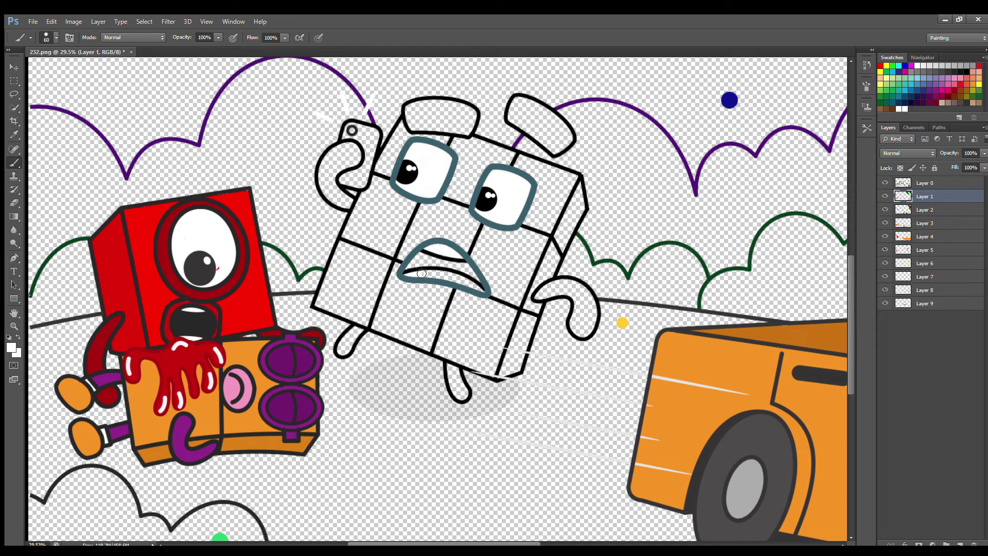
# Step: Fill the teeth white, then paint the arm, both legs, right hand and both ears teal
pyautogui.moveTo(422, 273); pyautogui.dragTo(461, 281)
pyautogui.click(14, 135)
pyautogui.click(394, 180)
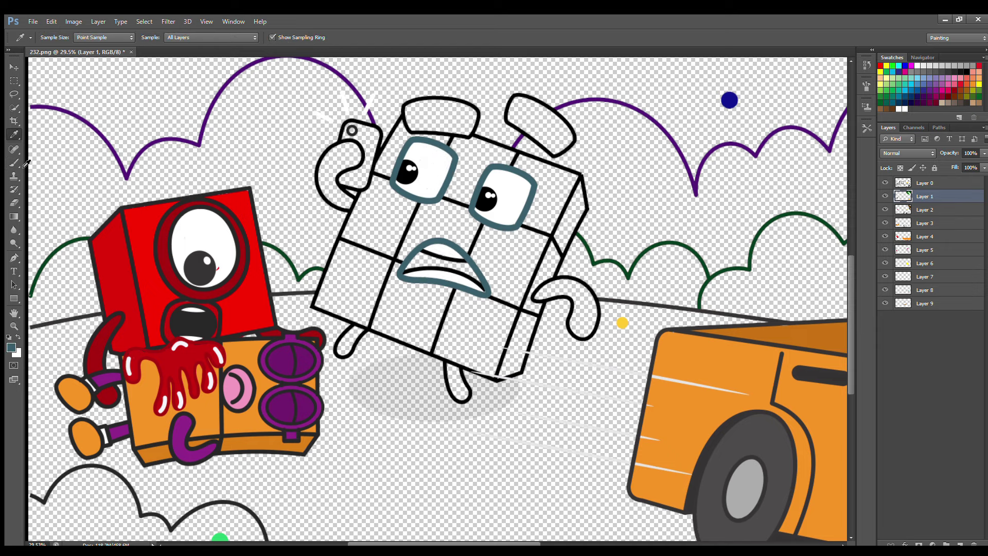
pyautogui.click(14, 163)
pyautogui.press(']')
pyautogui.press(']')
pyautogui.moveTo(349, 147)
pyautogui.mouseDown()
pyautogui.moveTo(325, 177)
pyautogui.moveTo(342, 206)
pyautogui.moveTo(333, 181)
pyautogui.moveTo(358, 160)
pyautogui.mouseUp()
pyautogui.moveTo(373, 323); pyautogui.dragTo(348, 352)
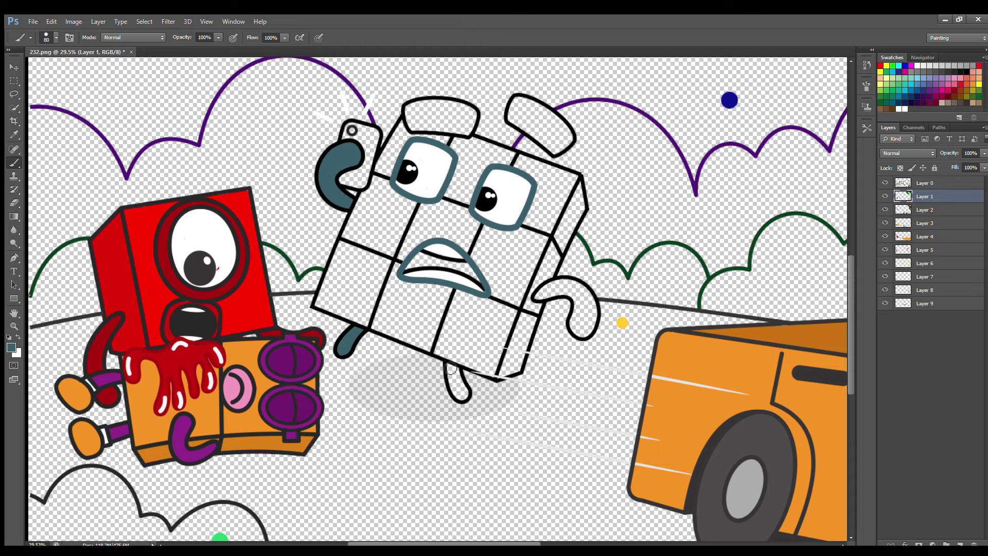
pyautogui.moveTo(451, 367)
pyautogui.mouseDown()
pyautogui.moveTo(465, 395)
pyautogui.moveTo(457, 368)
pyautogui.mouseUp()
pyautogui.moveTo(537, 297)
pyautogui.mouseDown()
pyautogui.moveTo(559, 286)
pyautogui.moveTo(594, 306)
pyautogui.moveTo(592, 331)
pyautogui.moveTo(559, 295)
pyautogui.moveTo(585, 323)
pyautogui.mouseUp()
pyautogui.moveTo(515, 110)
pyautogui.mouseDown()
pyautogui.moveTo(559, 144)
pyautogui.moveTo(530, 105)
pyautogui.moveTo(546, 126)
pyautogui.mouseUp()
pyautogui.moveTo(412, 107)
pyautogui.mouseDown()
pyautogui.moveTo(460, 132)
pyautogui.moveTo(453, 109)
pyautogui.moveTo(424, 123)
pyautogui.mouseUp()
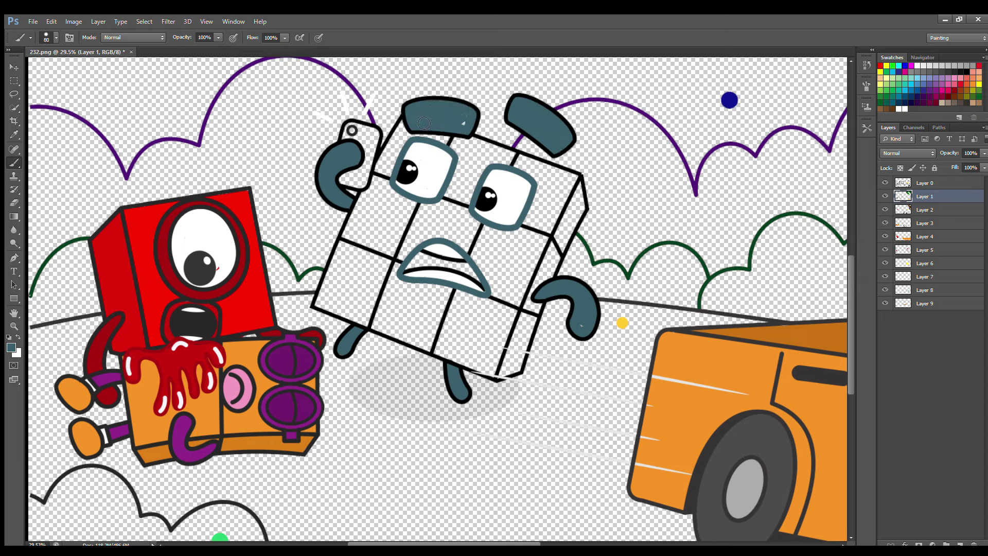
# Step: Paint the phone purple and the inside of the mouth black on Layer 2
pyautogui.click(923, 210)
pyautogui.press('i')
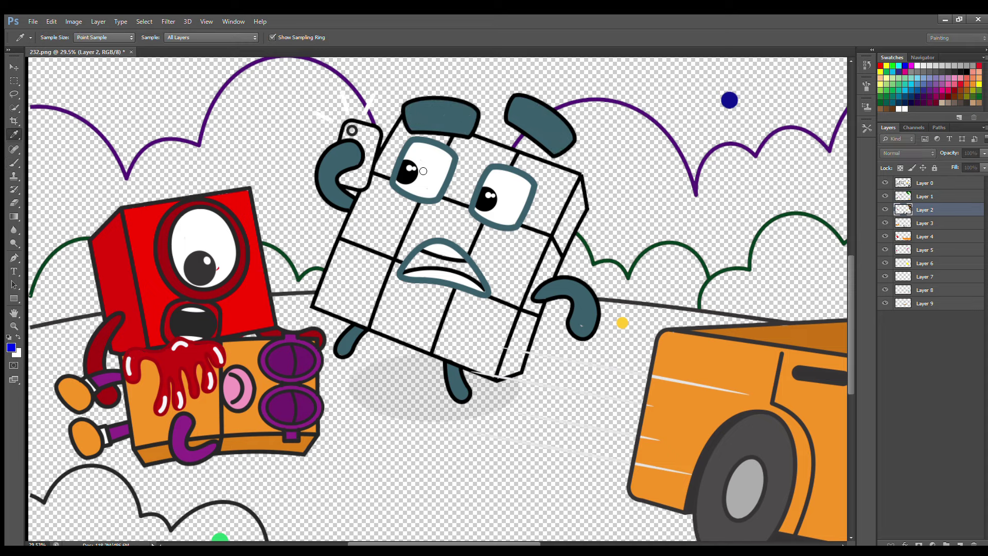
pyautogui.press('b')
pyautogui.moveTo(342, 172)
pyautogui.mouseDown()
pyautogui.moveTo(364, 185)
pyautogui.moveTo(373, 135)
pyautogui.mouseUp()
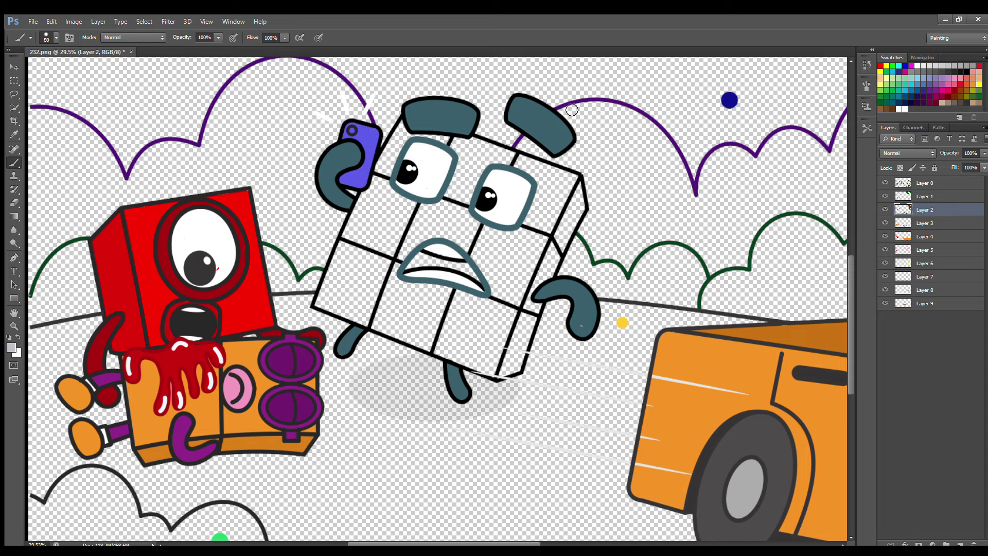
pyautogui.press('i')
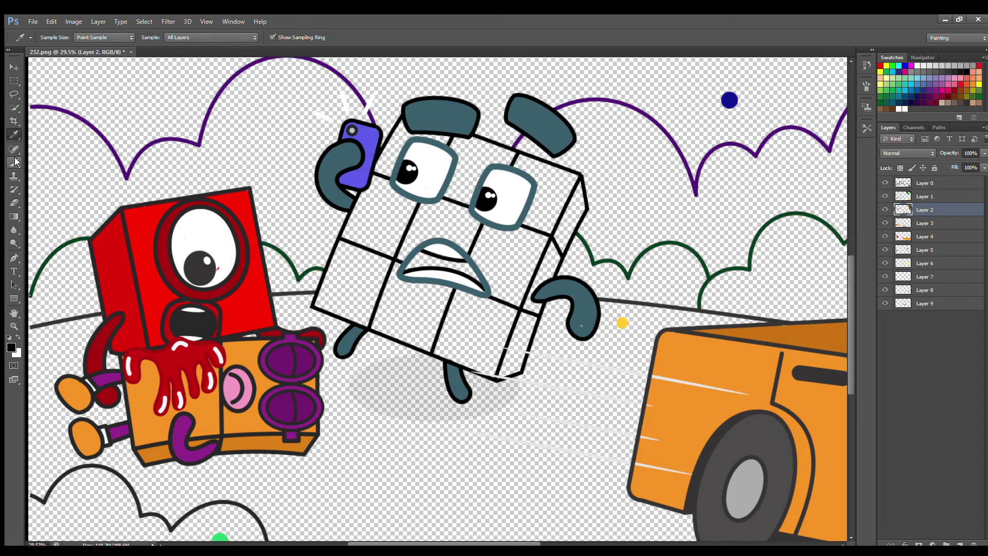
pyautogui.click(16, 161)
pyautogui.moveTo(424, 257); pyautogui.dragTo(479, 286)
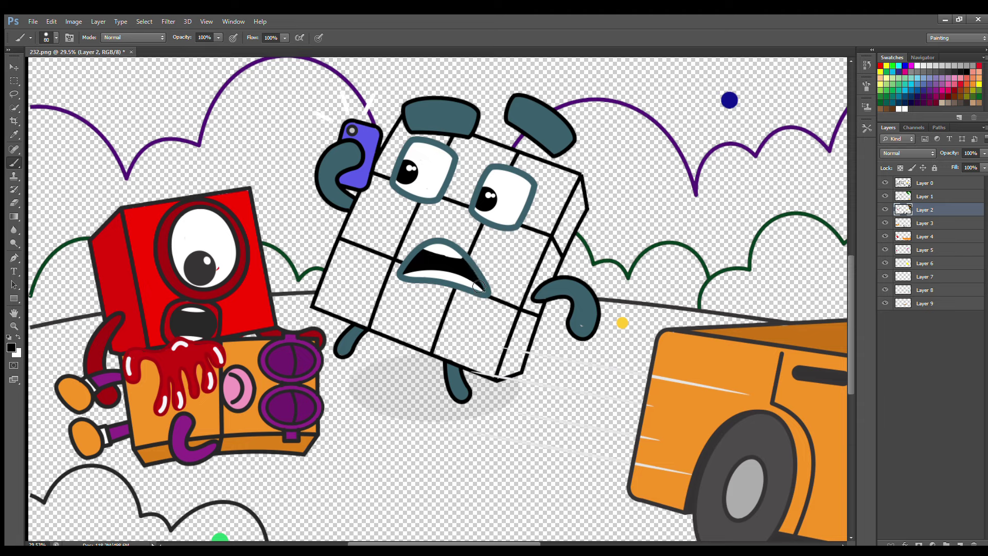
pyautogui.click(928, 227)
pyautogui.press('i')
pyautogui.click(560, 286)
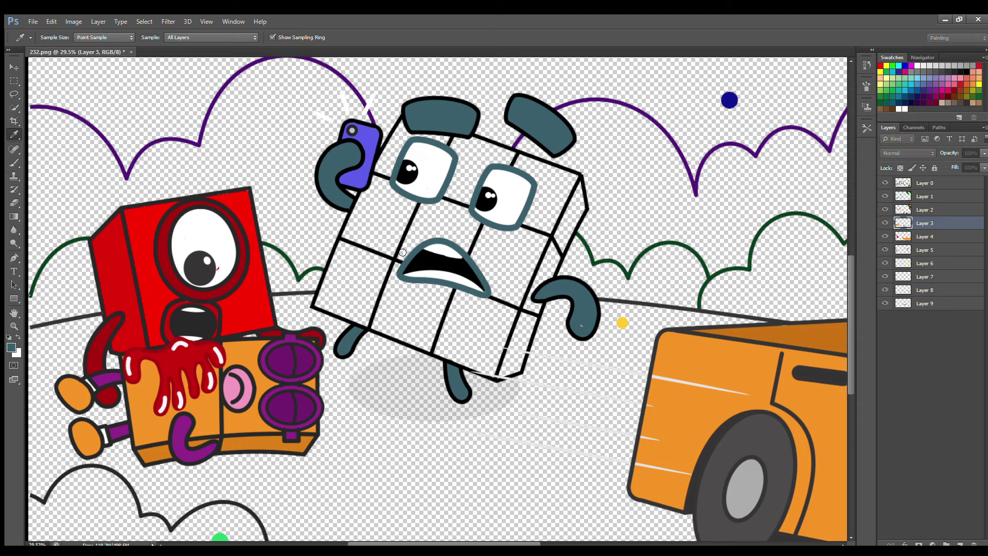
# Step: Darken the top face edges and paint the body's left edge grey on Layer 3
pyautogui.press('b')
pyautogui.moveTo(410, 124); pyautogui.dragTo(378, 174)
pyautogui.moveTo(439, 189)
pyautogui.mouseDown()
pyautogui.moveTo(540, 226)
pyautogui.moveTo(564, 247)
pyautogui.moveTo(582, 197)
pyautogui.moveTo(556, 171)
pyautogui.moveTo(415, 139)
pyautogui.moveTo(407, 149)
pyautogui.moveTo(470, 158)
pyautogui.moveTo(574, 211)
pyautogui.moveTo(473, 196)
pyautogui.moveTo(548, 202)
pyautogui.mouseUp()
pyautogui.press(']')
pyautogui.press(']')
pyautogui.press(']')
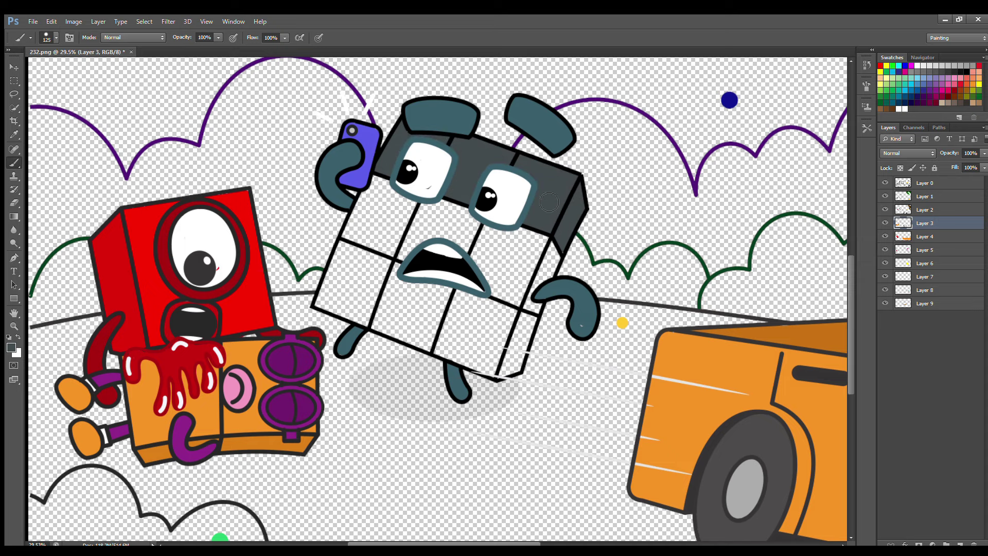
pyautogui.press('i')
pyautogui.press('b')
pyautogui.press('[')
pyautogui.press('[')
pyautogui.press('[')
pyautogui.moveTo(344, 241)
pyautogui.mouseDown()
pyautogui.moveTo(315, 307)
pyautogui.moveTo(514, 374)
pyautogui.moveTo(533, 322)
pyautogui.moveTo(351, 264)
pyautogui.moveTo(530, 330)
pyautogui.moveTo(334, 303)
pyautogui.moveTo(353, 276)
pyautogui.mouseUp()
pyautogui.press(']')
pyautogui.press(']')
pyautogui.press(']')
# Step: Pick a darker grey in the Color Picker and paint the body's upper cells on Layer 4
pyautogui.click(12, 344)
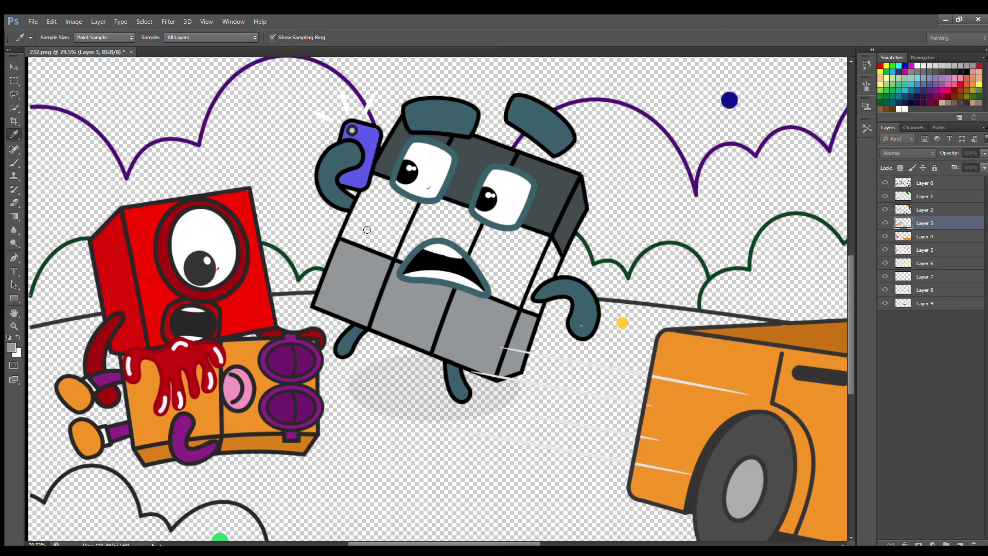
pyautogui.click(367, 230)
pyautogui.click(589, 150)
pyautogui.click(924, 236)
pyautogui.moveTo(381, 185)
pyautogui.mouseDown()
pyautogui.moveTo(373, 205)
pyautogui.moveTo(358, 237)
pyautogui.moveTo(382, 204)
pyautogui.moveTo(541, 238)
pyautogui.moveTo(555, 268)
pyautogui.moveTo(537, 315)
pyautogui.moveTo(448, 222)
pyautogui.moveTo(477, 248)
pyautogui.moveTo(496, 300)
pyautogui.moveTo(480, 265)
pyautogui.moveTo(409, 234)
pyautogui.moveTo(437, 256)
pyautogui.mouseUp()
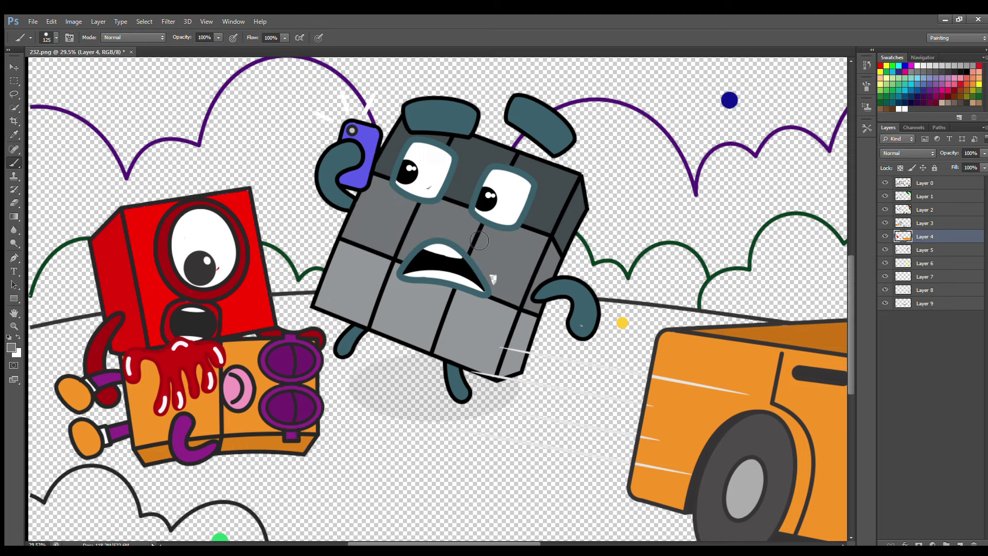
pyautogui.scroll(-5, 480, 238)
# Step: Sample the tree's green and fill the lower-left bush on Layer 1 with a 200 px brush
pyautogui.click(930, 197)
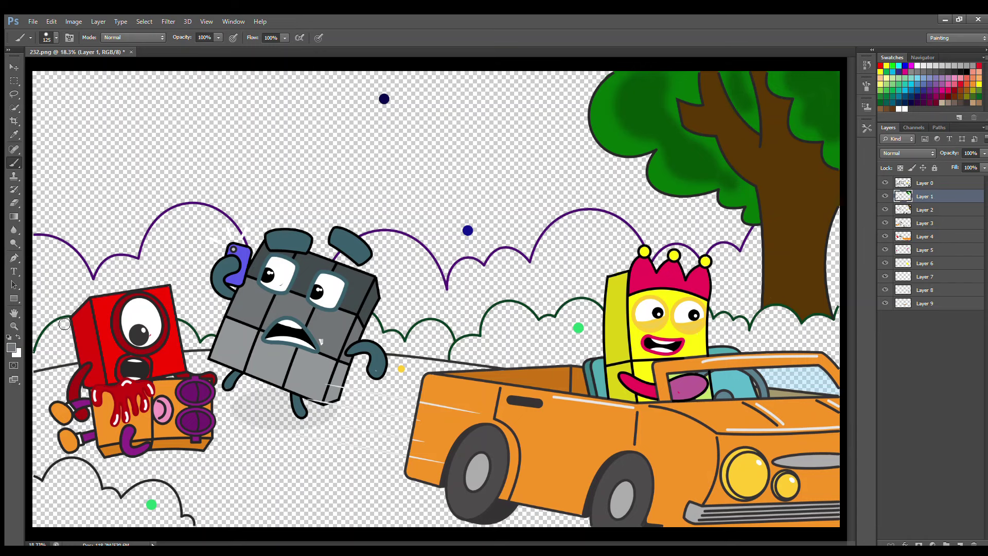
pyautogui.click(15, 135)
pyautogui.click(151, 504)
pyautogui.click(15, 163)
pyautogui.moveTo(34, 483)
pyautogui.mouseDown()
pyautogui.moveTo(59, 468)
pyautogui.moveTo(41, 486)
pyautogui.moveTo(68, 466)
pyautogui.moveTo(123, 507)
pyautogui.moveTo(166, 491)
pyautogui.moveTo(188, 522)
pyautogui.moveTo(160, 530)
pyautogui.moveTo(168, 523)
pyautogui.moveTo(131, 519)
pyautogui.moveTo(68, 487)
pyautogui.moveTo(124, 523)
pyautogui.moveTo(42, 523)
pyautogui.moveTo(126, 529)
pyautogui.moveTo(52, 512)
pyautogui.moveTo(113, 518)
pyautogui.moveTo(81, 523)
pyautogui.moveTo(84, 510)
pyautogui.moveTo(74, 529)
pyautogui.moveTo(165, 518)
pyautogui.mouseUp()
pyautogui.hotkey('ctrl', 'z')
pyautogui.press(']')
pyautogui.press(']')
pyautogui.press(']')
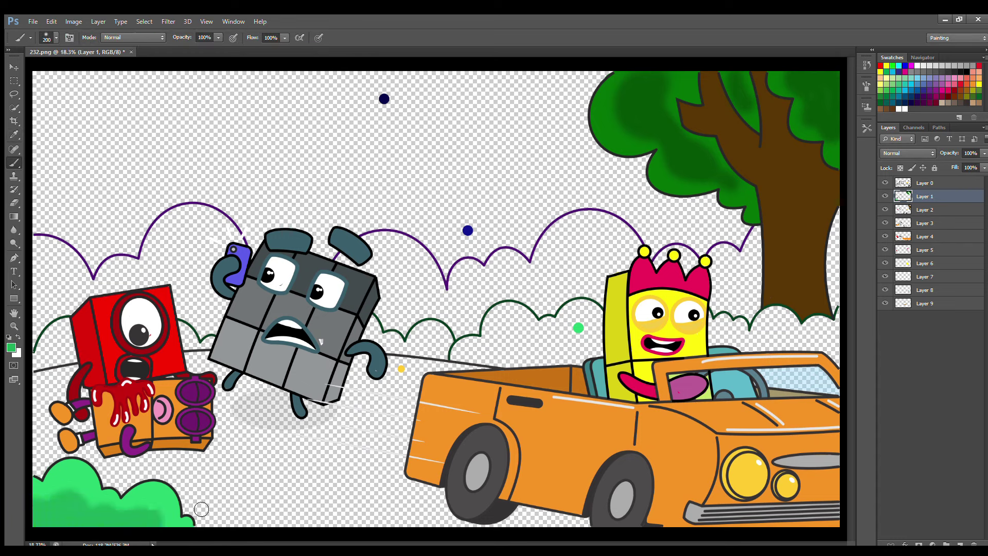
# Step: Move to Layer 9 and sample yellow as the paint colour
pyautogui.hotkey('alt', ']')
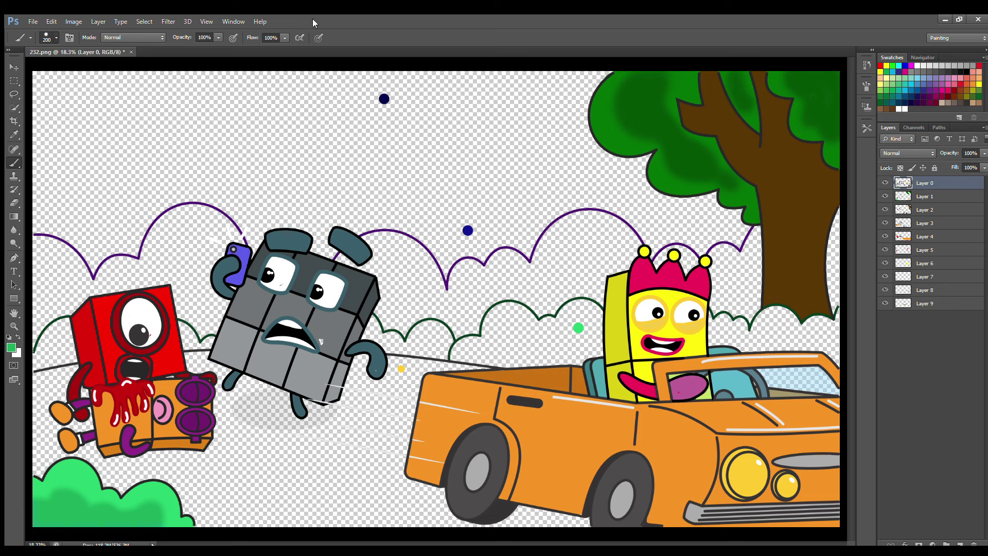
pyautogui.hotkey('alt', ',')
pyautogui.keyDown('alt'); pyautogui.click(402, 369); pyautogui.keyUp('alt')
# Step: Paint soft road yellow along the ground from the left on Layer 9
pyautogui.moveTo(31, 383)
pyautogui.mouseDown()
pyautogui.moveTo(196, 366)
pyautogui.moveTo(381, 369)
pyautogui.moveTo(495, 383)
pyautogui.mouseUp()
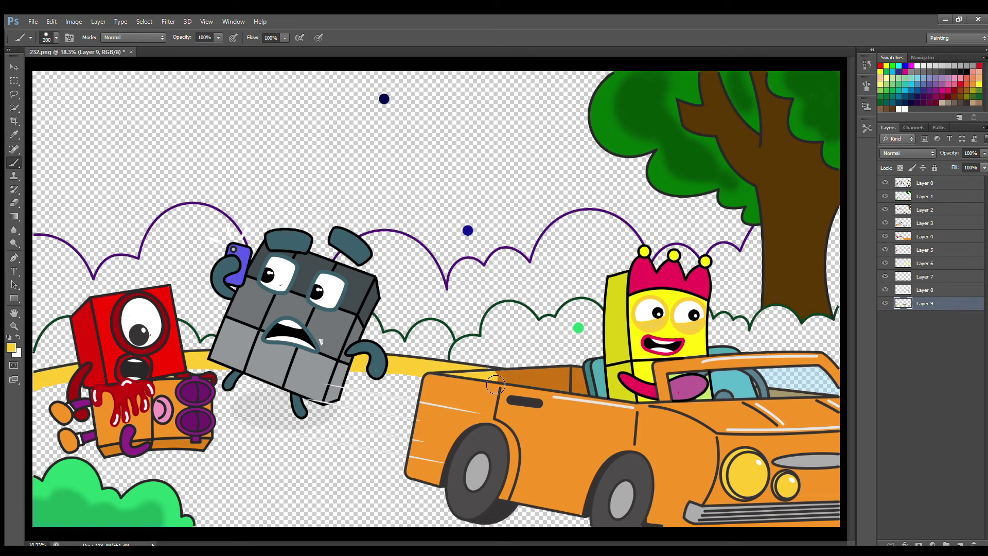
pyautogui.hotkey('ctrl', 'shift', 'alt', 'n')
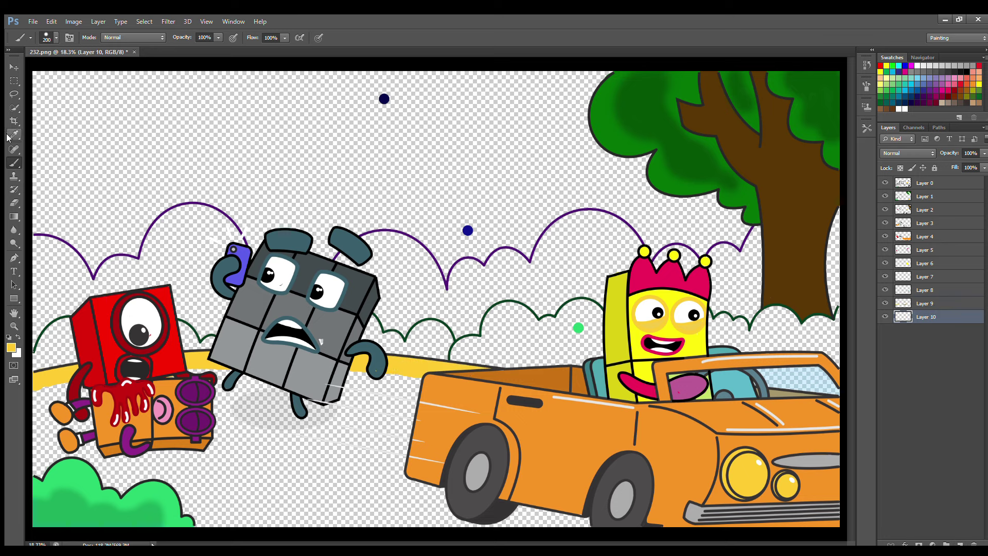
pyautogui.click(922, 237)
pyautogui.keyDown('alt'); pyautogui.click(314, 319); pyautogui.keyUp('alt')
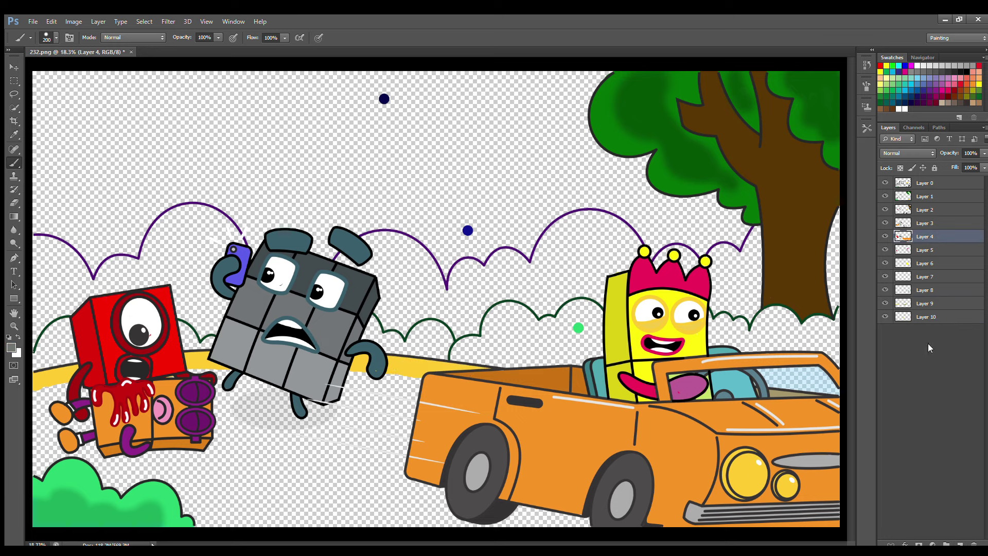
pyautogui.click(925, 304)
pyautogui.press('i')
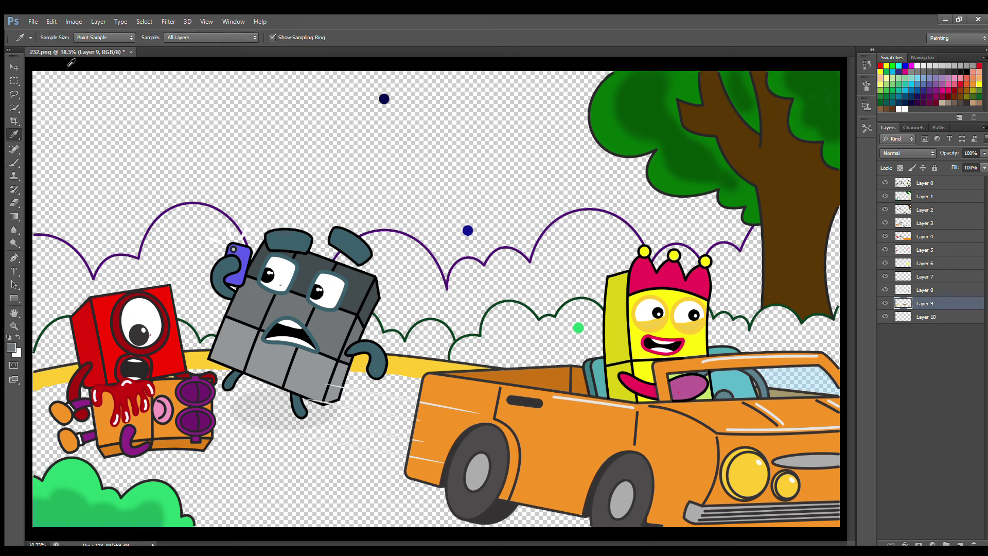
pyautogui.click(187, 362)
pyautogui.press('b')
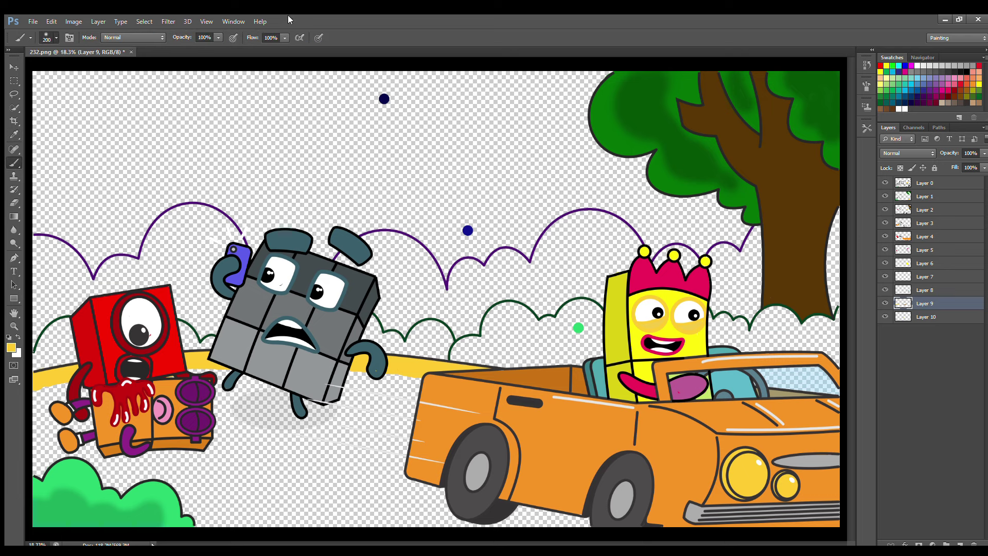
pyautogui.moveTo(56, 392)
pyautogui.mouseDown()
pyautogui.moveTo(197, 377)
pyautogui.moveTo(408, 384)
pyautogui.mouseUp()
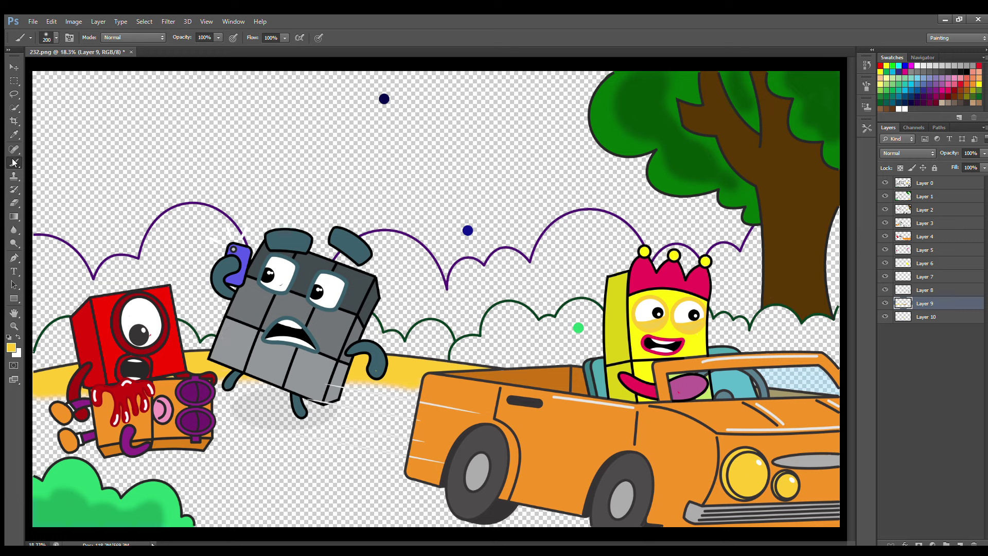
# Step: Paint a darker gold across the ground up to the car with a 700 px brush
pyautogui.click(9, 345)
pyautogui.click(464, 192)
pyautogui.click(584, 152)
pyautogui.press(']')
pyautogui.press(']')
pyautogui.moveTo(69, 450)
pyautogui.mouseDown()
pyautogui.moveTo(228, 422)
pyautogui.moveTo(426, 434)
pyautogui.moveTo(410, 439)
pyautogui.moveTo(424, 431)
pyautogui.moveTo(127, 432)
pyautogui.moveTo(124, 468)
pyautogui.moveTo(377, 486)
pyautogui.moveTo(285, 457)
pyautogui.moveTo(397, 500)
pyautogui.moveTo(225, 457)
pyautogui.moveTo(592, 521)
pyautogui.moveTo(409, 536)
pyautogui.moveTo(193, 520)
pyautogui.moveTo(61, 455)
pyautogui.moveTo(265, 443)
pyautogui.moveTo(559, 529)
pyautogui.mouseUp()
# Step: Paint darker gold shadows under the orange block and the car with a 200 px brush
pyautogui.click(12, 347)
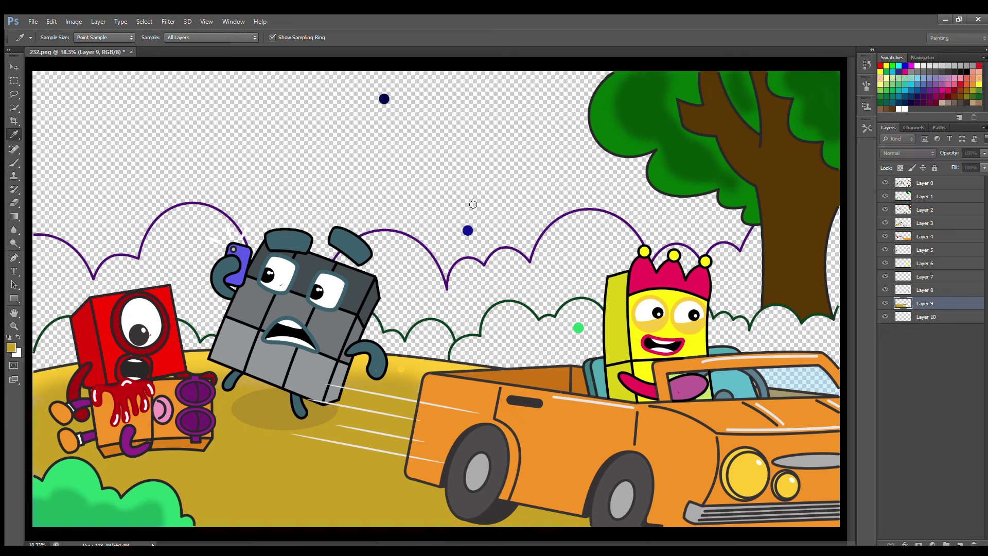
pyautogui.click(473, 204)
pyautogui.press('Return')
pyautogui.press('[')
pyautogui.press('[')
pyautogui.press('[')
pyautogui.press('[')
pyautogui.press('[')
pyautogui.moveTo(104, 457); pyautogui.dragTo(217, 450)
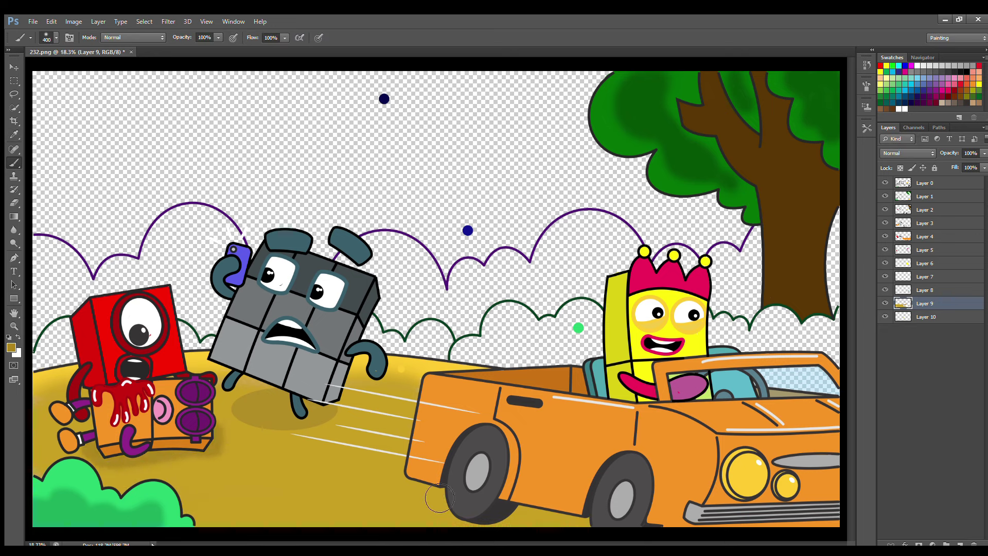
pyautogui.moveTo(452, 529)
pyautogui.mouseDown()
pyautogui.moveTo(626, 530)
pyautogui.moveTo(479, 529)
pyautogui.mouseUp()
pyautogui.click(899, 178)
# Step: On a new layer, sample the bush outline's dark green and dab hedge around the red character
pyautogui.click(12, 134)
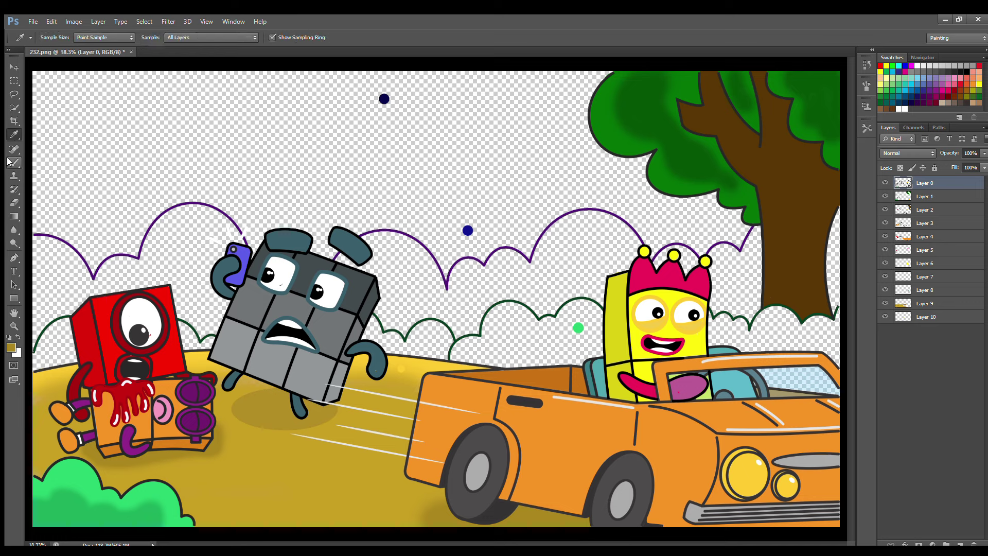
pyautogui.click(13, 203)
pyautogui.click(929, 320)
pyautogui.keyDown('ctrl'); pyautogui.click(960, 543); pyautogui.keyUp('ctrl')
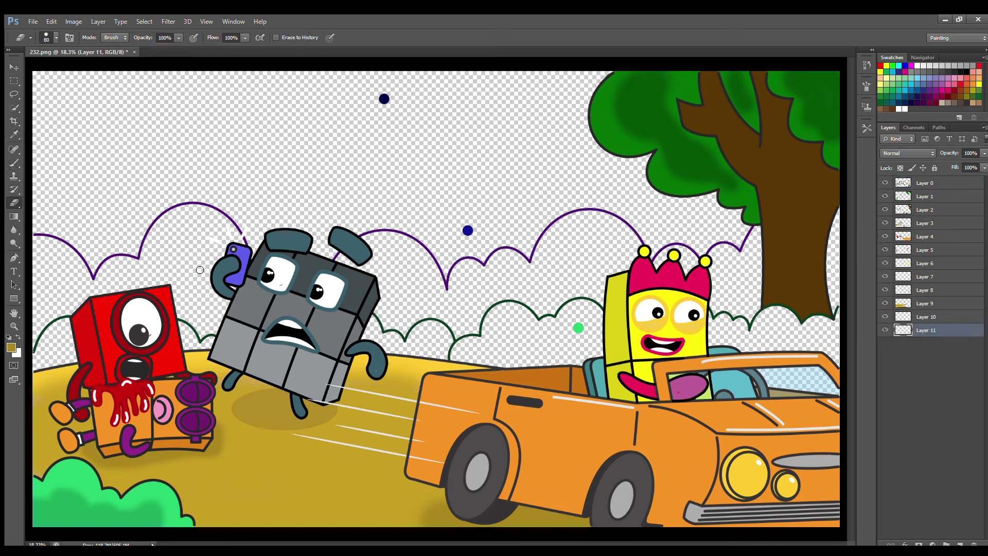
pyautogui.click(14, 135)
pyautogui.click(423, 319)
pyautogui.click(14, 163)
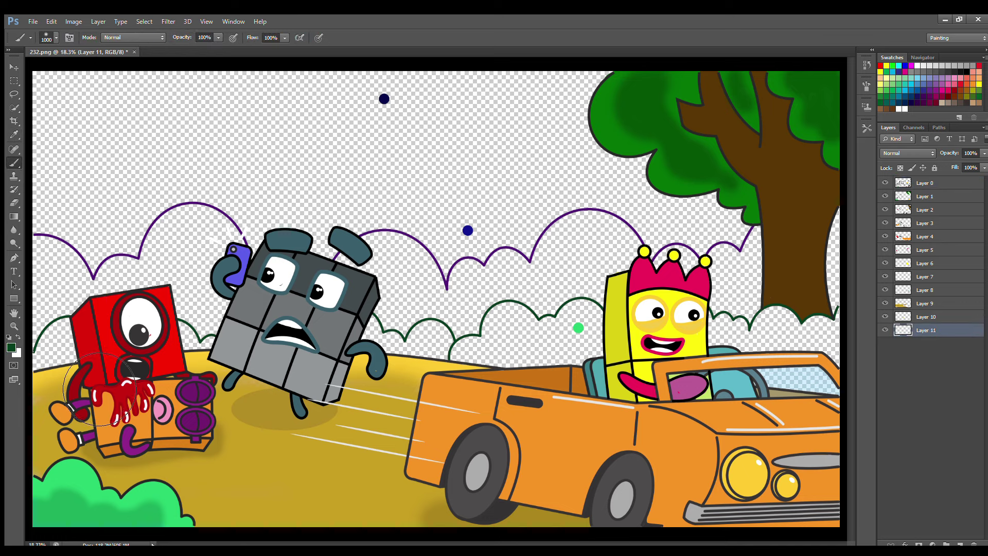
pyautogui.click(63, 349)
pyautogui.click(73, 362)
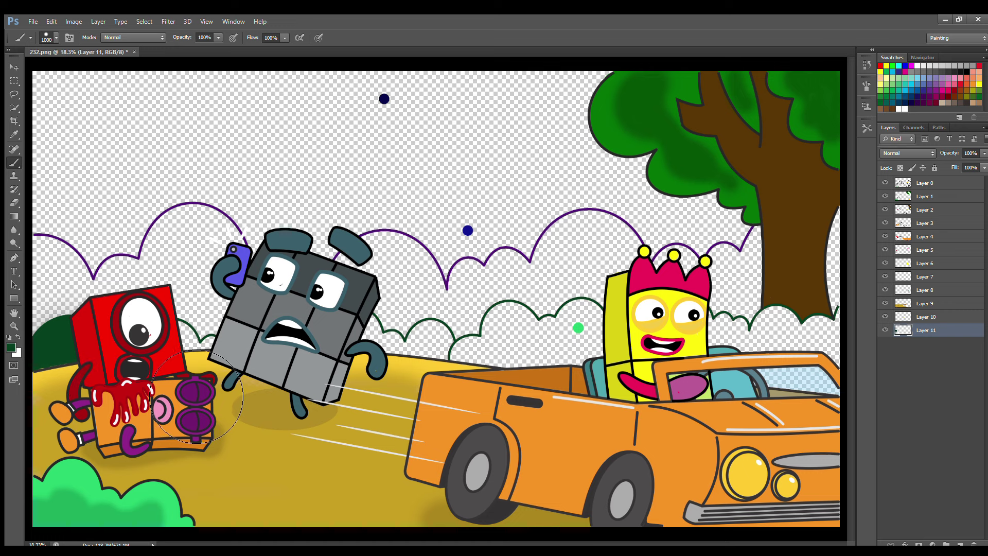
pyautogui.click(154, 360)
# Step: Paint the hedge behind the grey character and car with a 500–600 px brush
pyautogui.press('[')
pyautogui.press('[')
pyautogui.press('[')
pyautogui.press('[')
pyautogui.press('[')
pyautogui.moveTo(235, 375)
pyautogui.mouseDown()
pyautogui.moveTo(412, 345)
pyautogui.moveTo(463, 350)
pyautogui.moveTo(489, 374)
pyautogui.moveTo(545, 330)
pyautogui.moveTo(558, 345)
pyautogui.moveTo(741, 329)
pyautogui.moveTo(838, 368)
pyautogui.moveTo(870, 346)
pyautogui.moveTo(772, 391)
pyautogui.moveTo(535, 355)
pyautogui.mouseUp()
pyautogui.press(']')
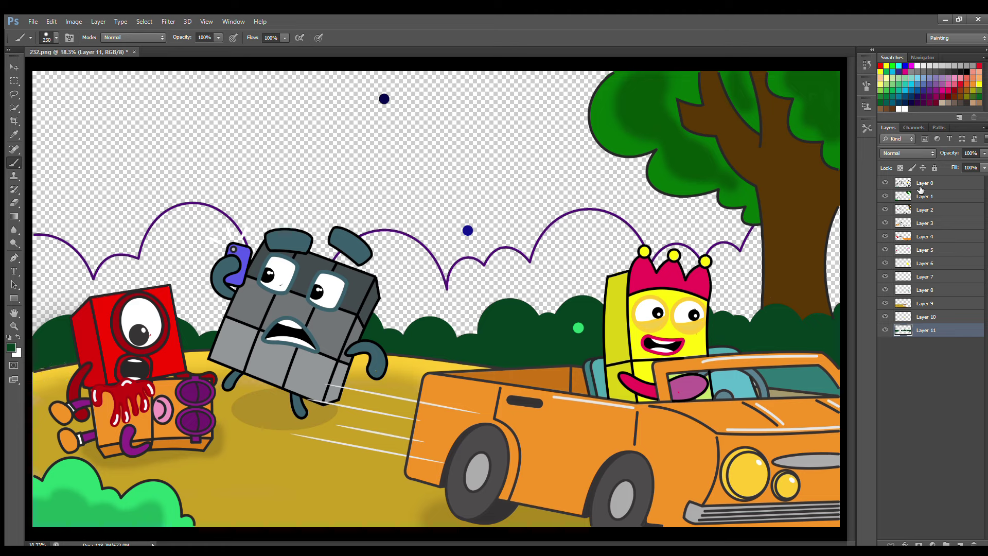
pyautogui.click(920, 187)
pyautogui.press('e')
pyautogui.click(926, 304)
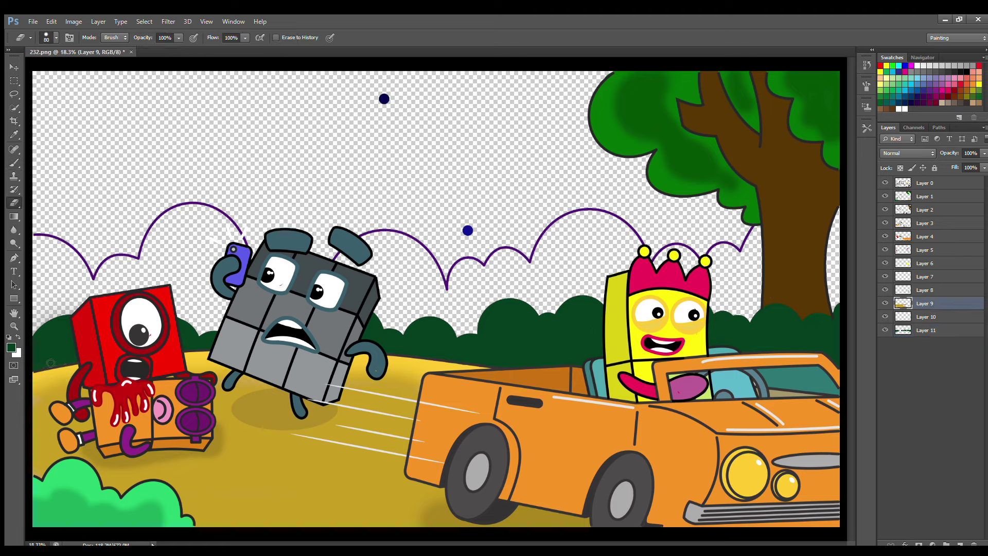
# Step: Add a new hills layer beneath the hedge layer and eyedrop the hill outline's purple
pyautogui.click(933, 331)
pyautogui.click(960, 544)
pyautogui.moveTo(933, 330); pyautogui.dragTo(932, 347)
pyautogui.click(13, 135)
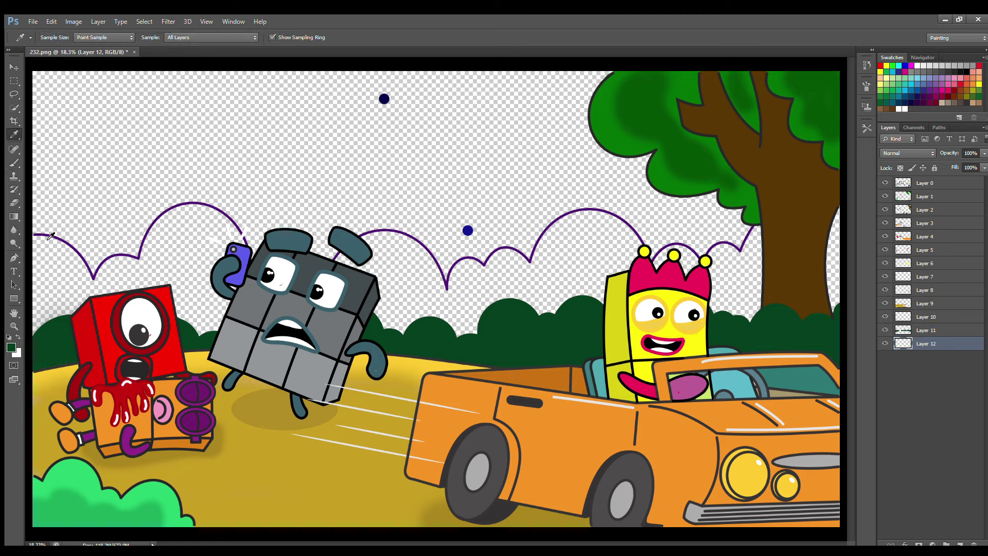
pyautogui.click(47, 236)
pyautogui.click(14, 163)
# Step: Paint purple hills from the left edge past the grey character using 1200, 700 and 500 px dabs
pyautogui.press(']')
pyautogui.press(']')
pyautogui.press(']')
pyautogui.press(']')
pyautogui.press(']')
pyautogui.press(']')
pyautogui.press(']')
pyautogui.press(']')
pyautogui.press(']')
pyautogui.click(51, 291)
pyautogui.click(105, 312)
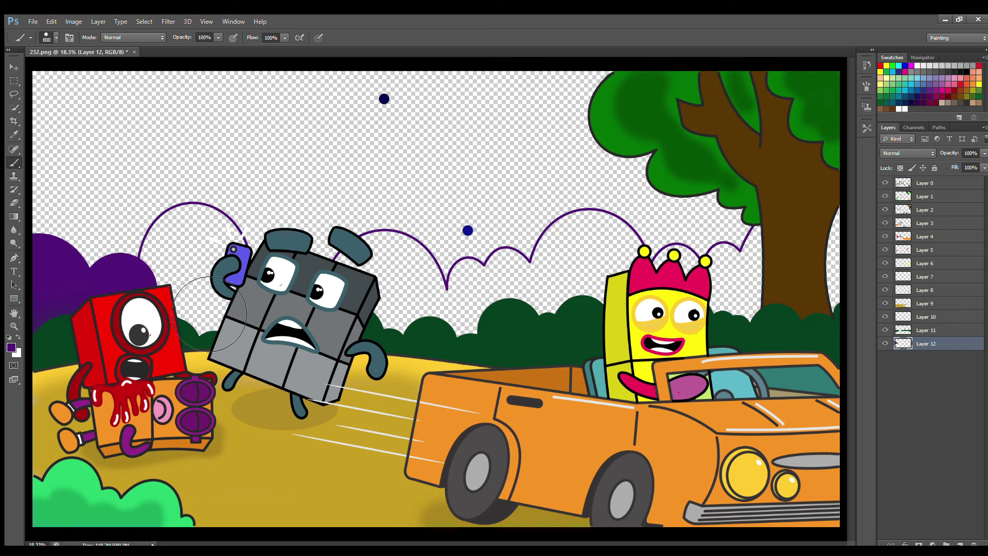
pyautogui.click(195, 255)
pyautogui.press('[')
pyautogui.press('[')
pyautogui.press('[')
pyautogui.press('[')
pyautogui.press('[')
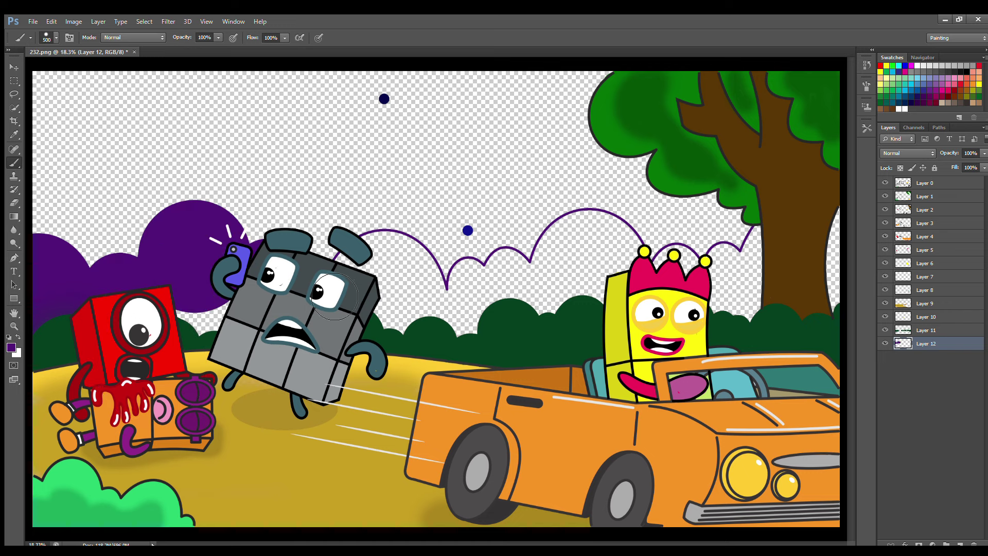
pyautogui.click(407, 257)
pyautogui.press('[')
pyautogui.press('[')
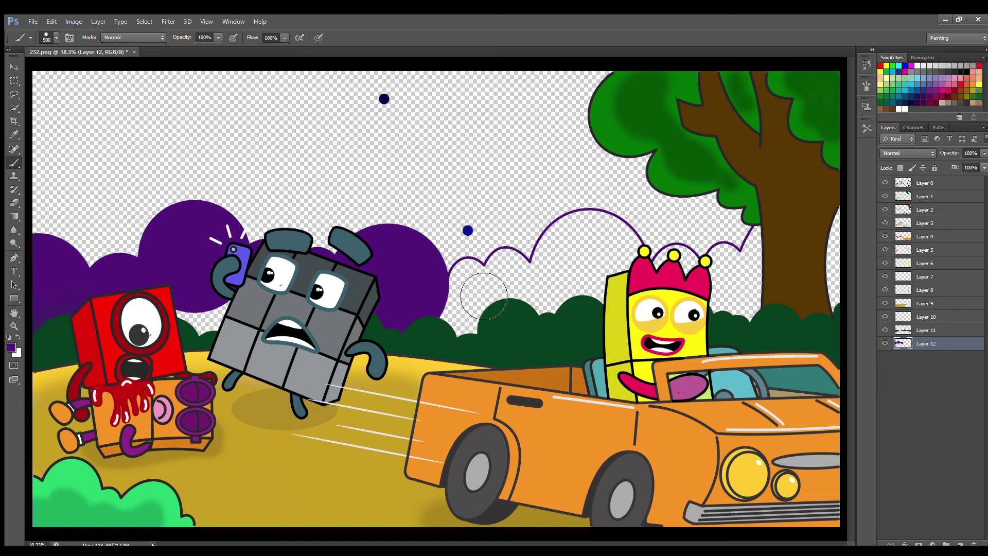
pyautogui.click(466, 277)
pyautogui.click(510, 269)
# Step: Fill purple behind the yellow character and tree, closing remaining gaps with an 800–1200 px brush
pyautogui.press(']')
pyautogui.press(']')
pyautogui.press(']')
pyautogui.click(589, 254)
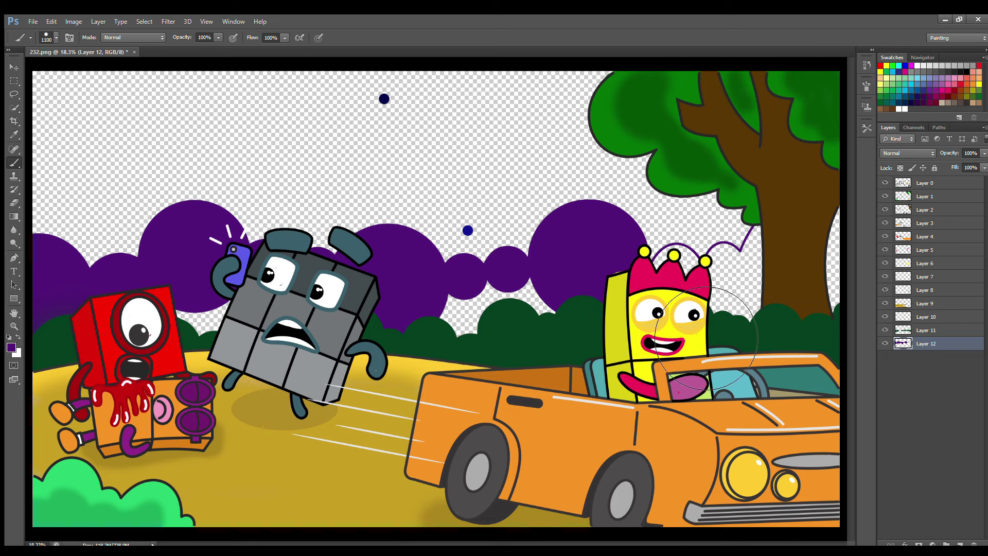
pyautogui.click(721, 277)
pyautogui.press(']')
pyautogui.press(']')
pyautogui.press(']')
pyautogui.press(']')
pyautogui.moveTo(796, 264); pyautogui.dragTo(484, 397)
pyautogui.click(206, 342)
pyautogui.press('[')
pyautogui.press('[')
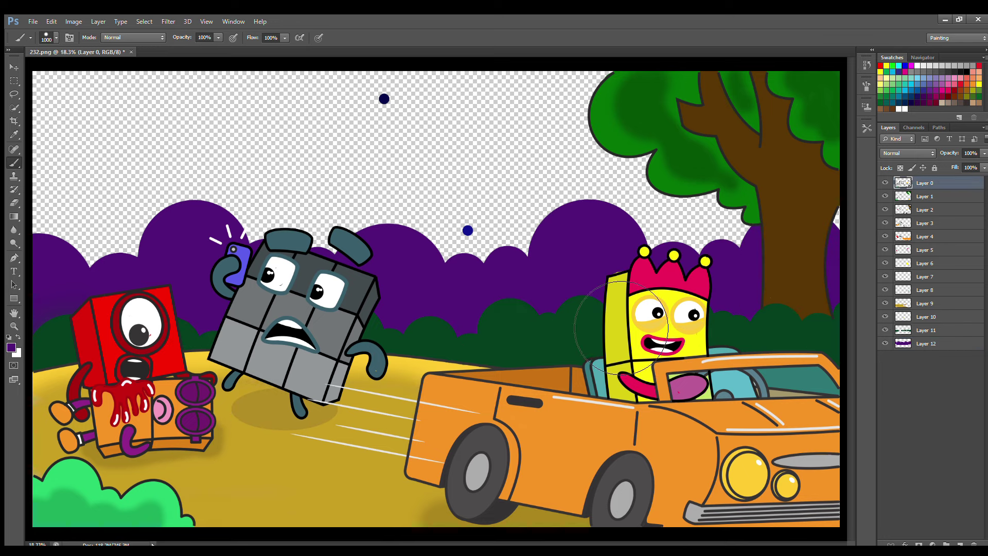
pyautogui.click(925, 343)
# Step: On two new layers, paint the sky dark blue sampled from the dot, using 600–900 px soft brushes
pyautogui.keyDown('ctrl'); pyautogui.click(960, 543); pyautogui.keyUp('ctrl')
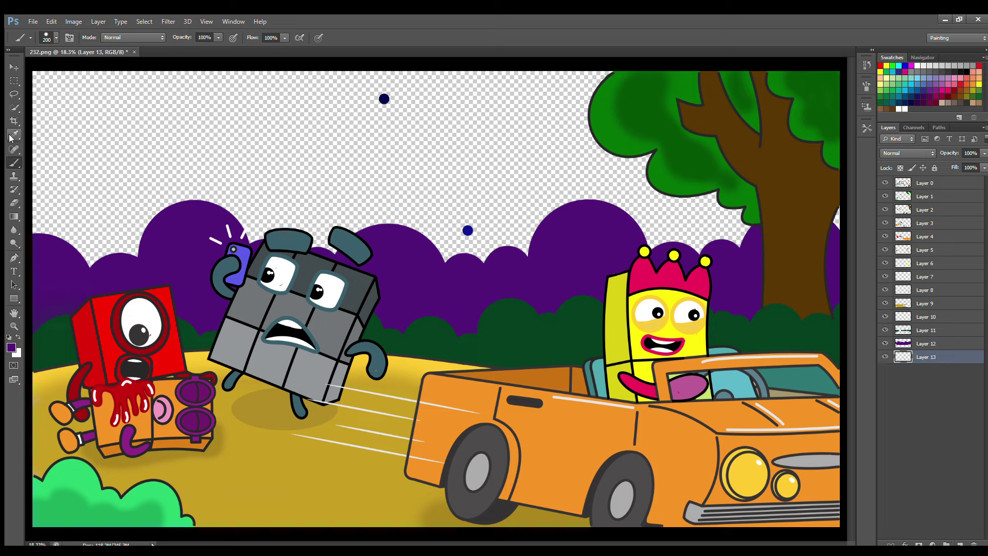
pyautogui.keyDown('alt'); pyautogui.click(468, 230); pyautogui.keyUp('alt')
pyautogui.press(']')
pyautogui.press(']')
pyautogui.press(']')
pyautogui.press(']')
pyautogui.moveTo(72, 237)
pyautogui.mouseDown()
pyautogui.moveTo(92, 267)
pyautogui.moveTo(273, 243)
pyautogui.moveTo(94, 268)
pyautogui.moveTo(472, 263)
pyautogui.moveTo(535, 242)
pyautogui.moveTo(565, 260)
pyautogui.moveTo(743, 245)
pyautogui.moveTo(758, 272)
pyautogui.moveTo(658, 242)
pyautogui.moveTo(315, 240)
pyautogui.moveTo(121, 267)
pyautogui.moveTo(194, 238)
pyautogui.moveTo(265, 231)
pyautogui.moveTo(535, 267)
pyautogui.mouseUp()
pyautogui.click(959, 543)
pyautogui.moveTo(44, 188)
pyautogui.mouseDown()
pyautogui.moveTo(343, 208)
pyautogui.moveTo(103, 214)
pyautogui.moveTo(357, 110)
pyautogui.moveTo(551, 174)
pyautogui.moveTo(83, 216)
pyautogui.moveTo(703, 137)
pyautogui.mouseUp()
pyautogui.press(']')
pyautogui.press(']')
pyautogui.press(']')
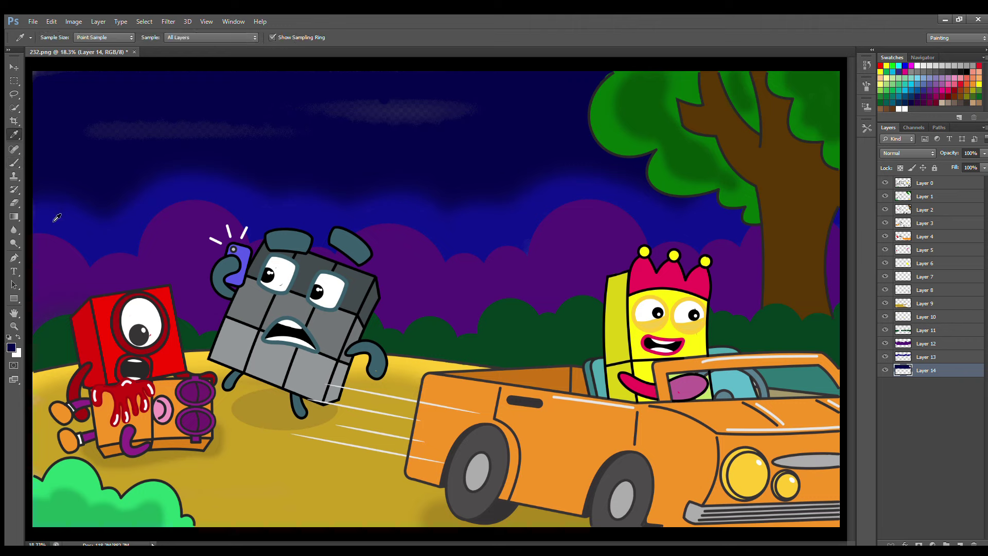
# Step: Sample a medium blue and paint a lighter band across the middle of the sky
pyautogui.keyDown('alt'); pyautogui.click(470, 227); pyautogui.keyUp('alt')
pyautogui.moveTo(78, 208)
pyautogui.mouseDown()
pyautogui.moveTo(191, 195)
pyautogui.moveTo(403, 215)
pyautogui.moveTo(561, 217)
pyautogui.moveTo(606, 200)
pyautogui.mouseUp()
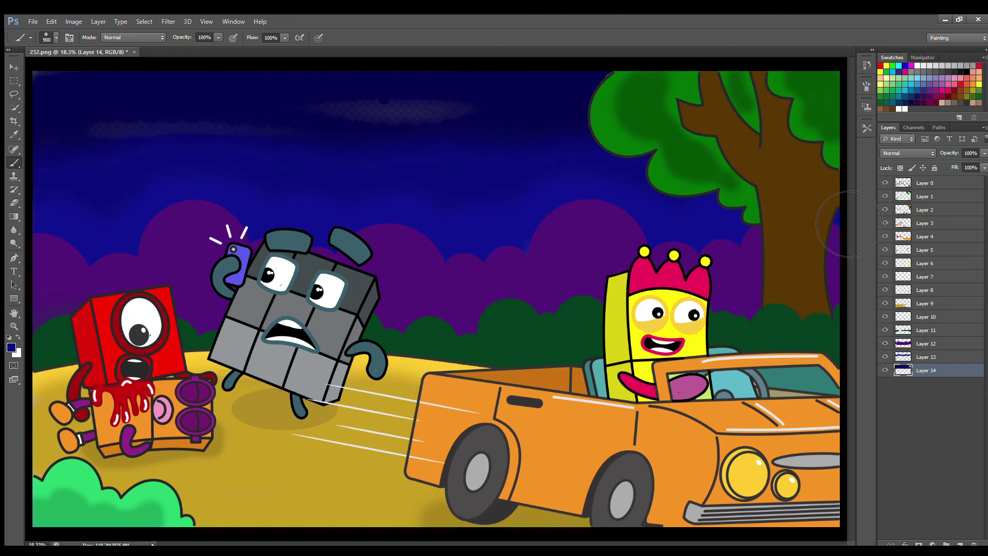
pyautogui.hotkey('alt', '.')
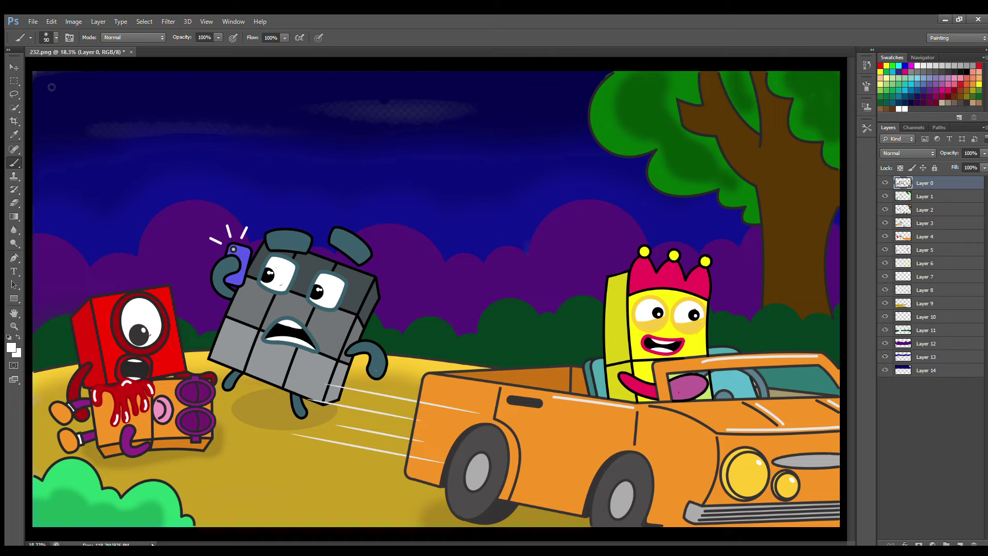